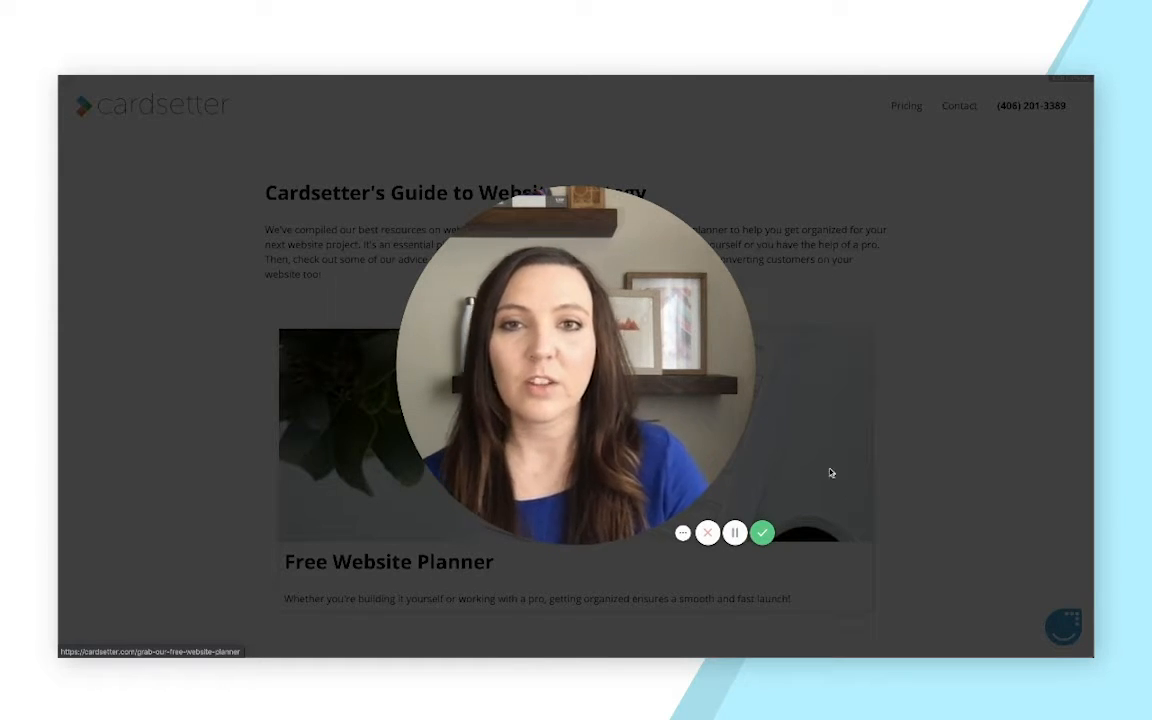
{"action": "mouse_move", "coordinate": [573, 510]}
{"action": "left_click", "coordinate": [573, 532]}
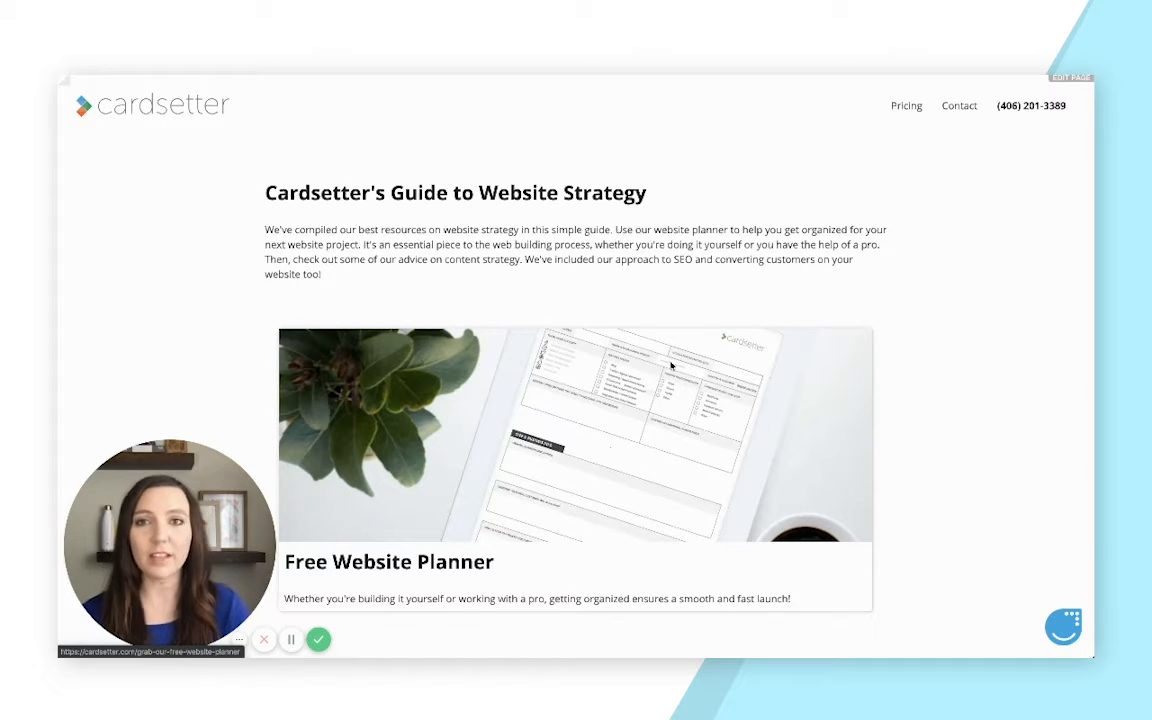
- Look through the existing website strategy guide page, examining its introduction and the resource cards below it
{"action": "scroll", "coordinate": [731, 348], "scroll_direction": "down", "scroll_amount": 5}
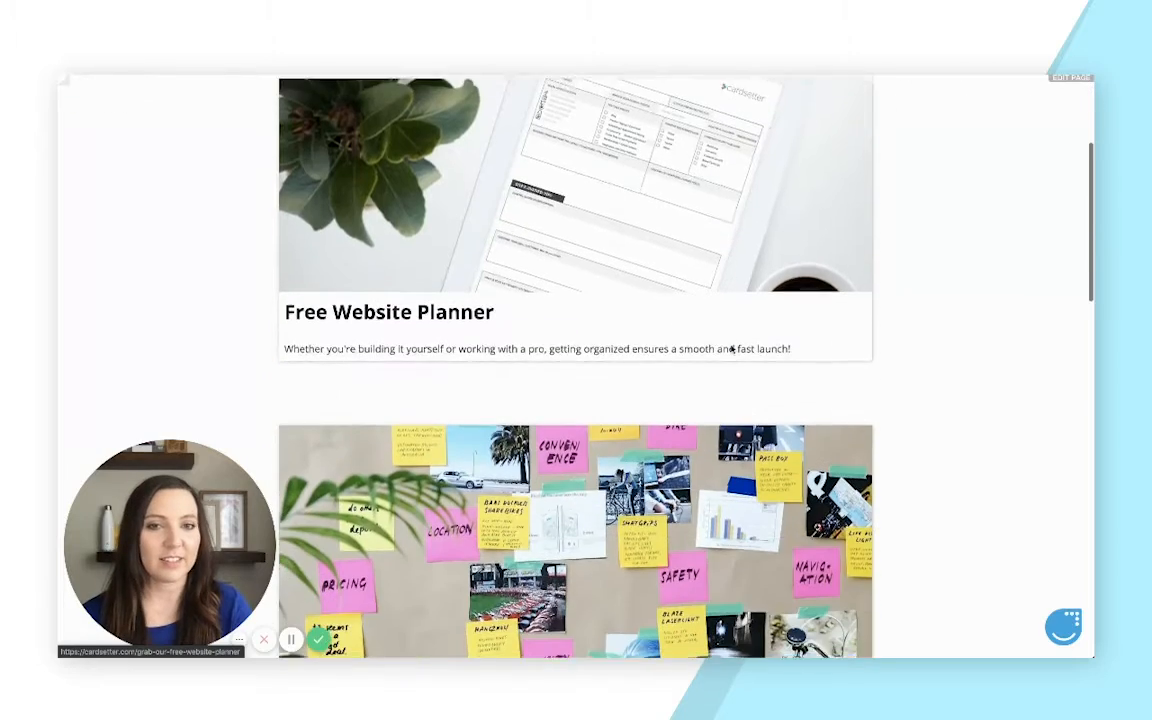
{"action": "scroll", "coordinate": [731, 348], "scroll_direction": "down", "scroll_amount": 4}
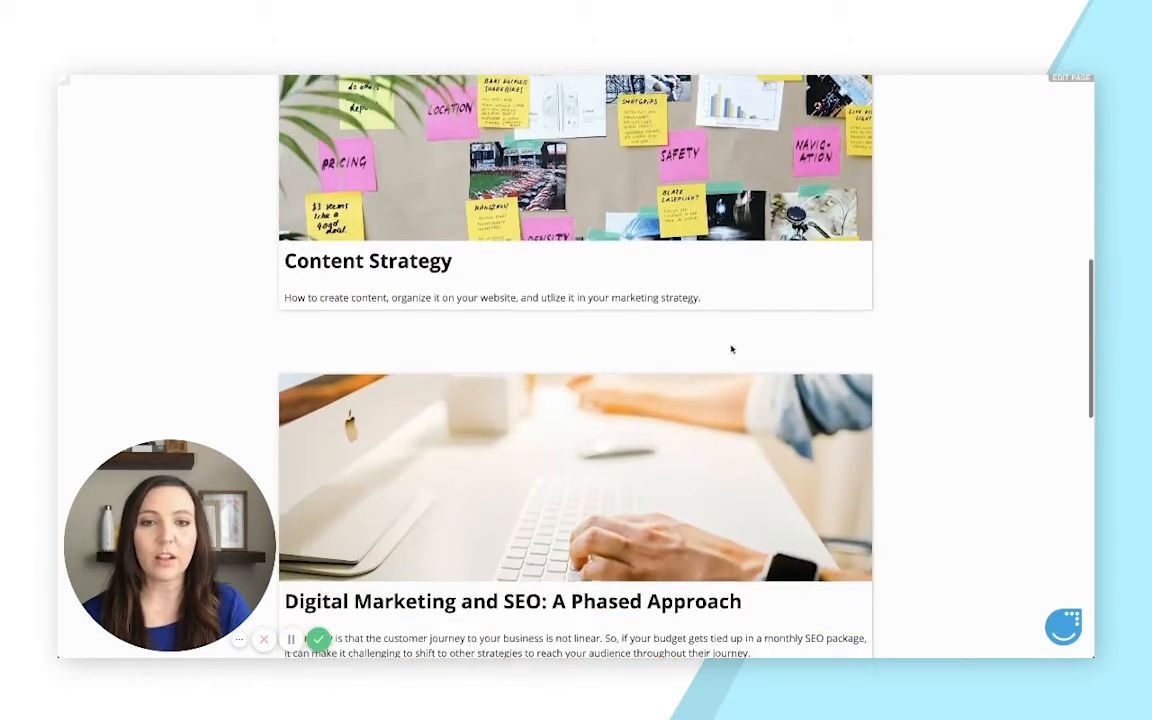
{"action": "scroll", "coordinate": [732, 350], "scroll_direction": "down", "scroll_amount": 3}
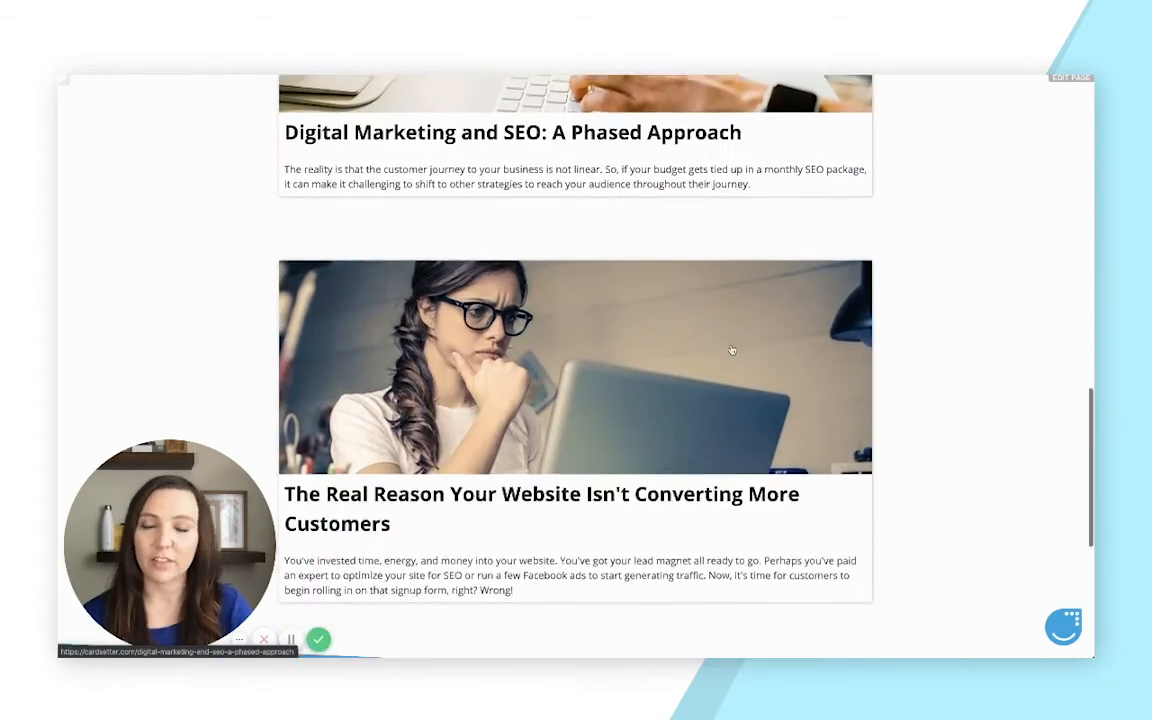
{"action": "scroll", "coordinate": [732, 350], "scroll_direction": "up", "scroll_amount": 4}
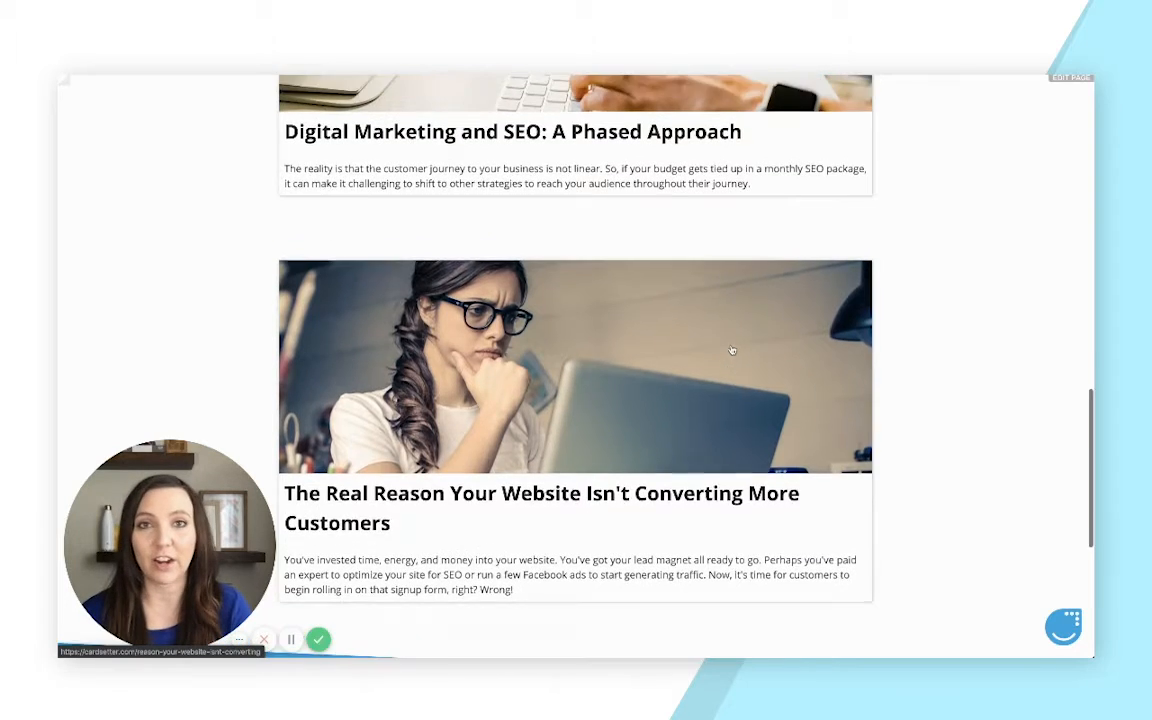
{"action": "scroll", "coordinate": [731, 348], "scroll_direction": "up", "scroll_amount": 6}
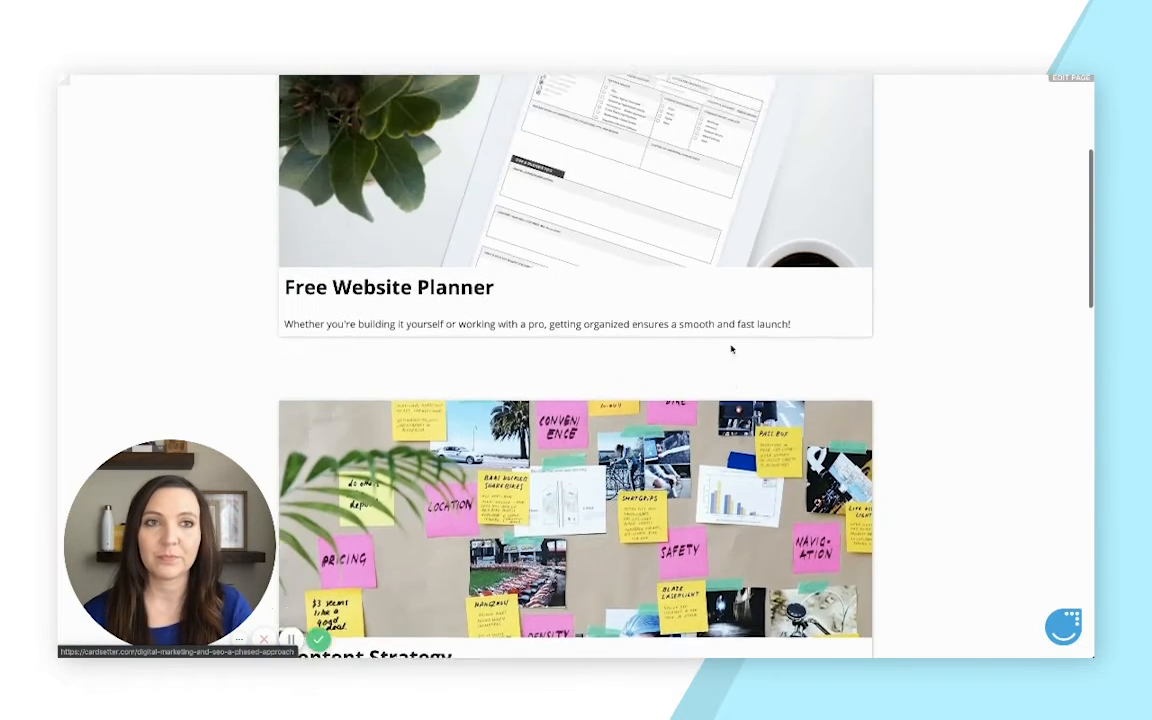
{"action": "scroll", "coordinate": [732, 350], "scroll_direction": "up", "scroll_amount": 1}
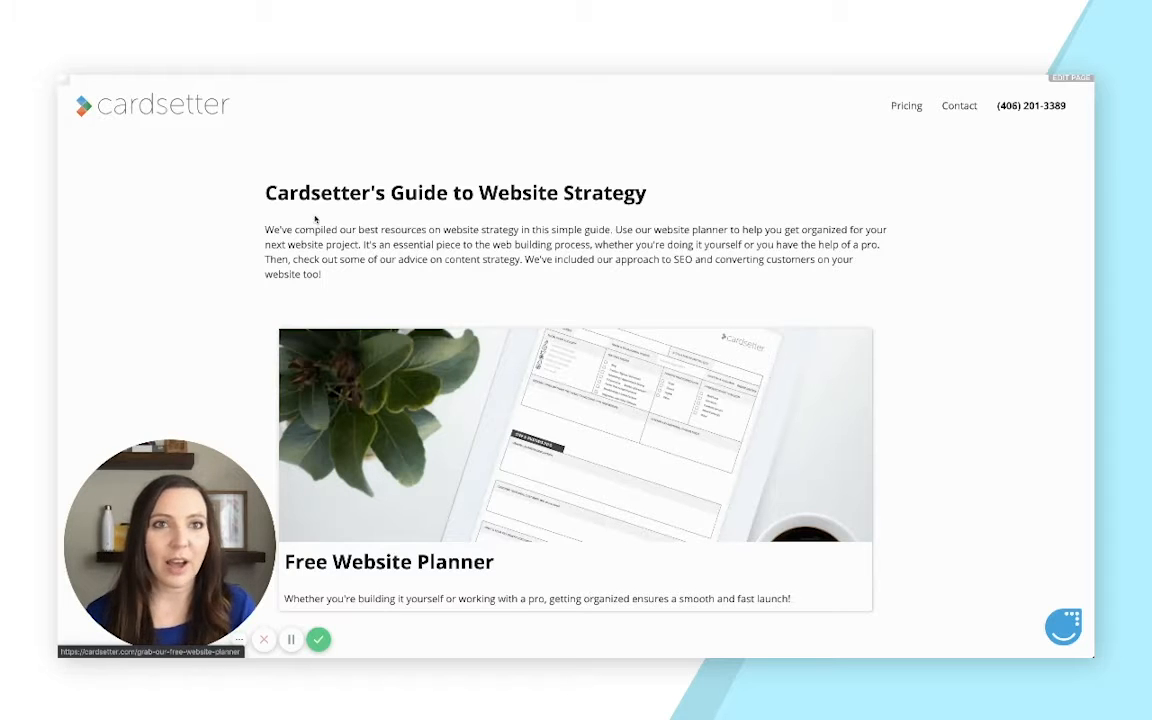
- Start creating new site content of the Page type
{"action": "left_click", "coordinate": [65, 82]}
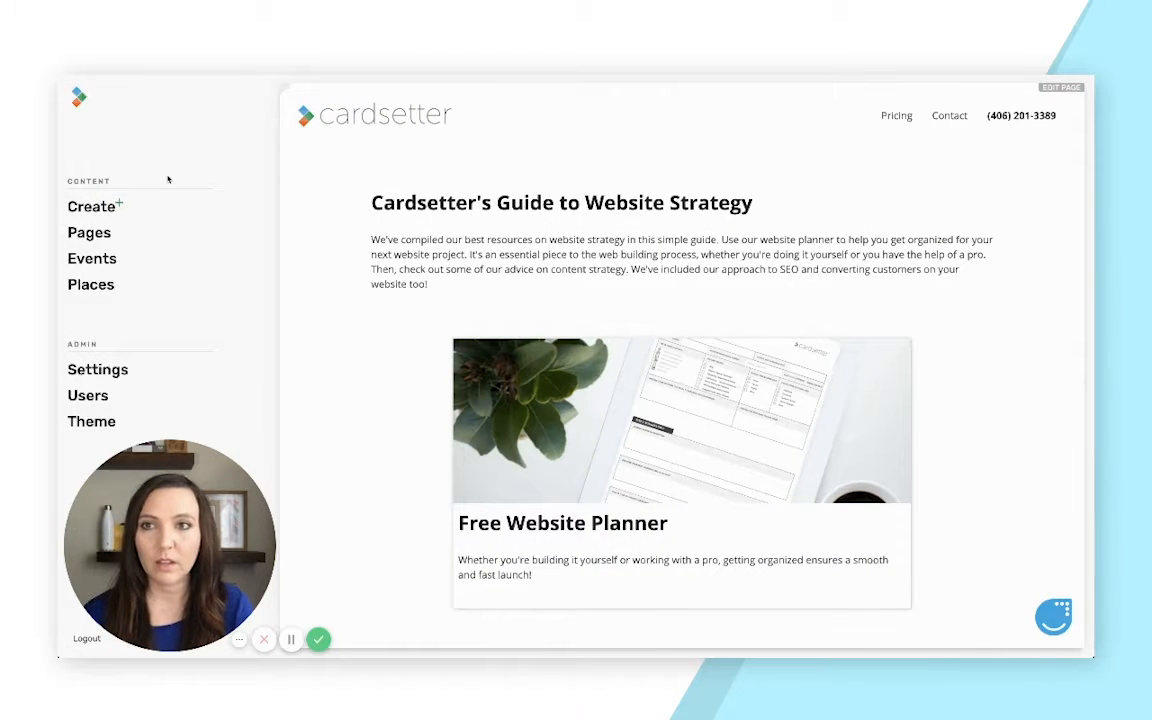
{"action": "left_click", "coordinate": [106, 203]}
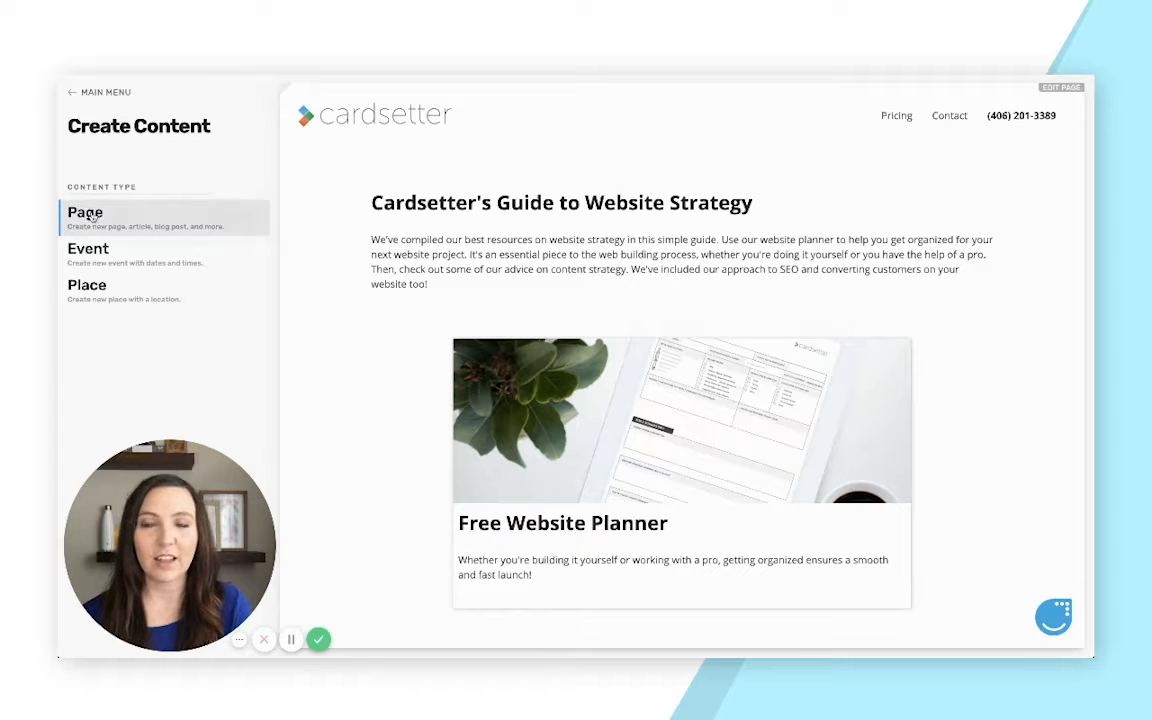
{"action": "left_click", "coordinate": [174, 218]}
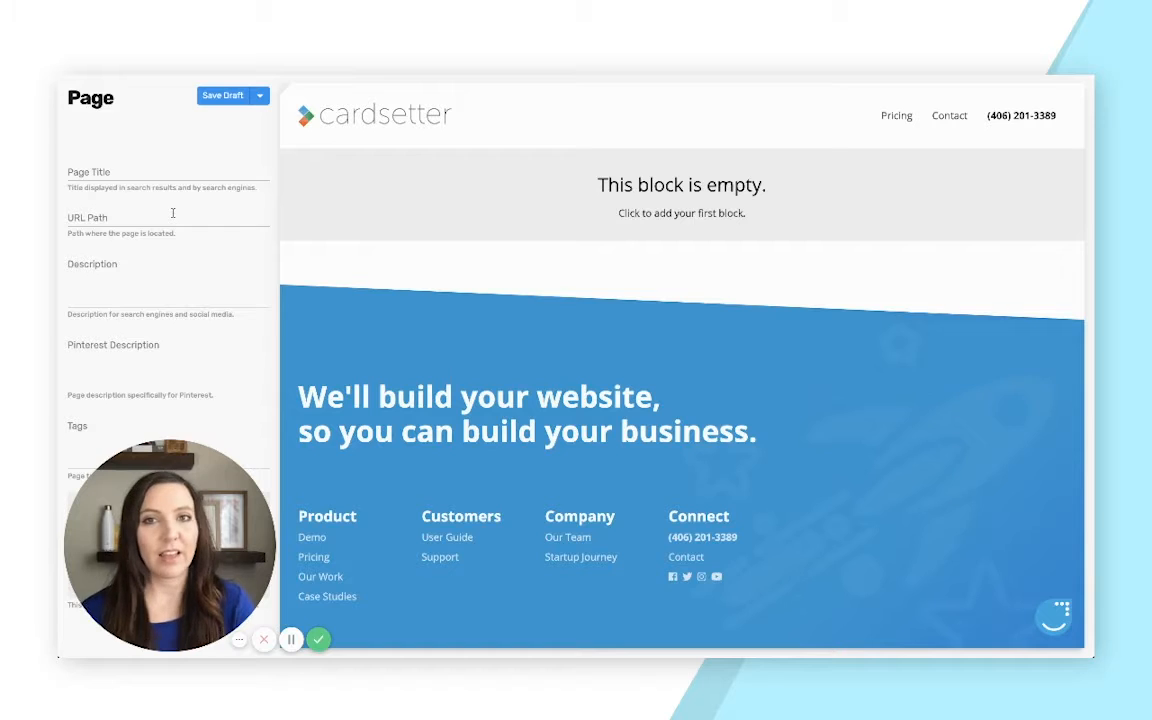
- Title the new page "Cardsetter's New Guide to Website Strategy"
{"action": "left_click", "coordinate": [112, 175]}
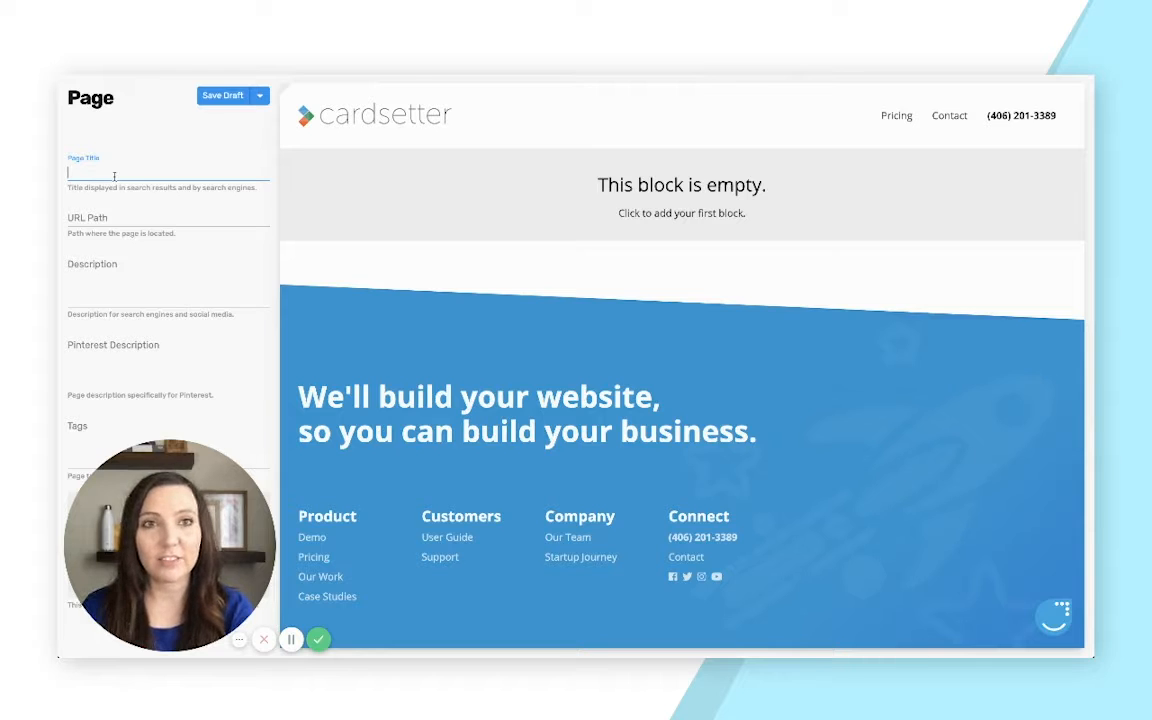
{"action": "type", "text": "Cardset"}
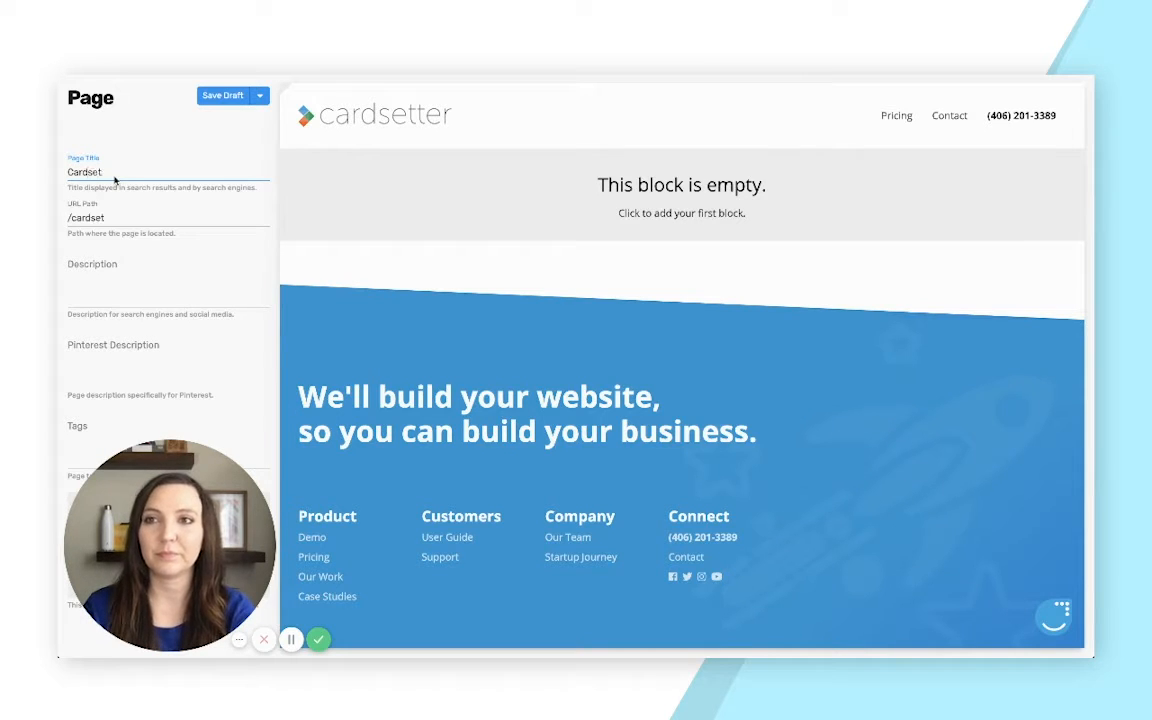
{"action": "type", "text": "ter's New G"}
{"action": "key", "text": "BackSpace"}
{"action": "type", "text": "Guide to "}
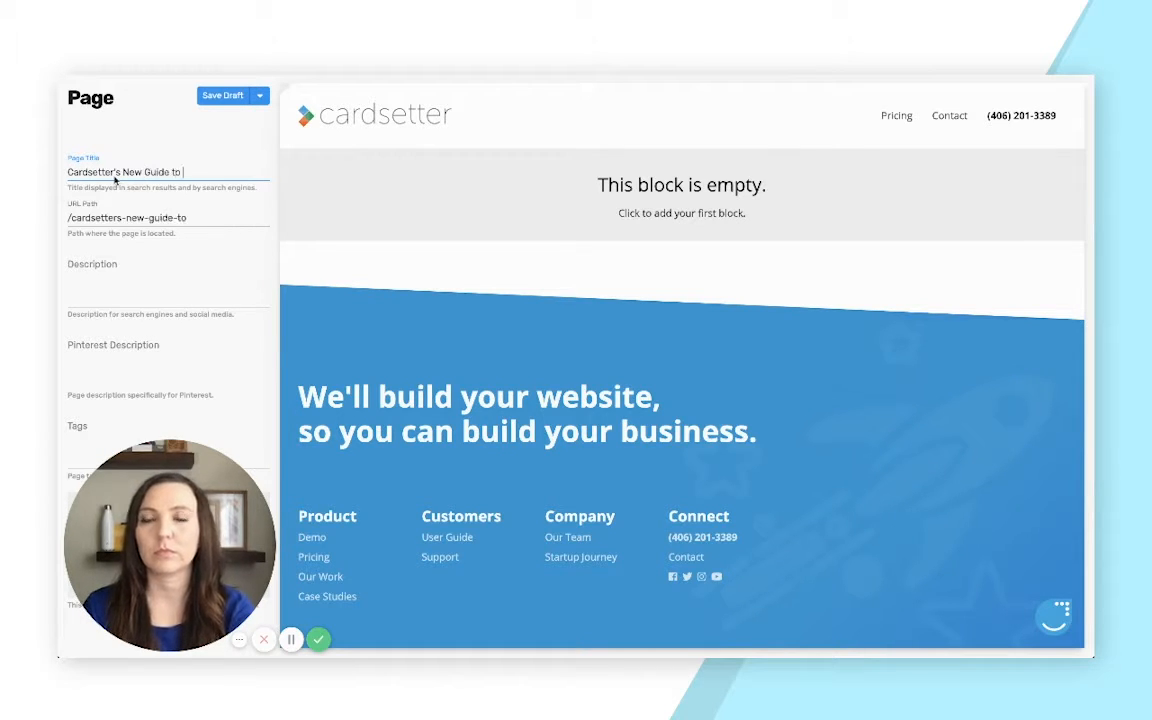
{"action": "type", "text": "Website Strategy"}
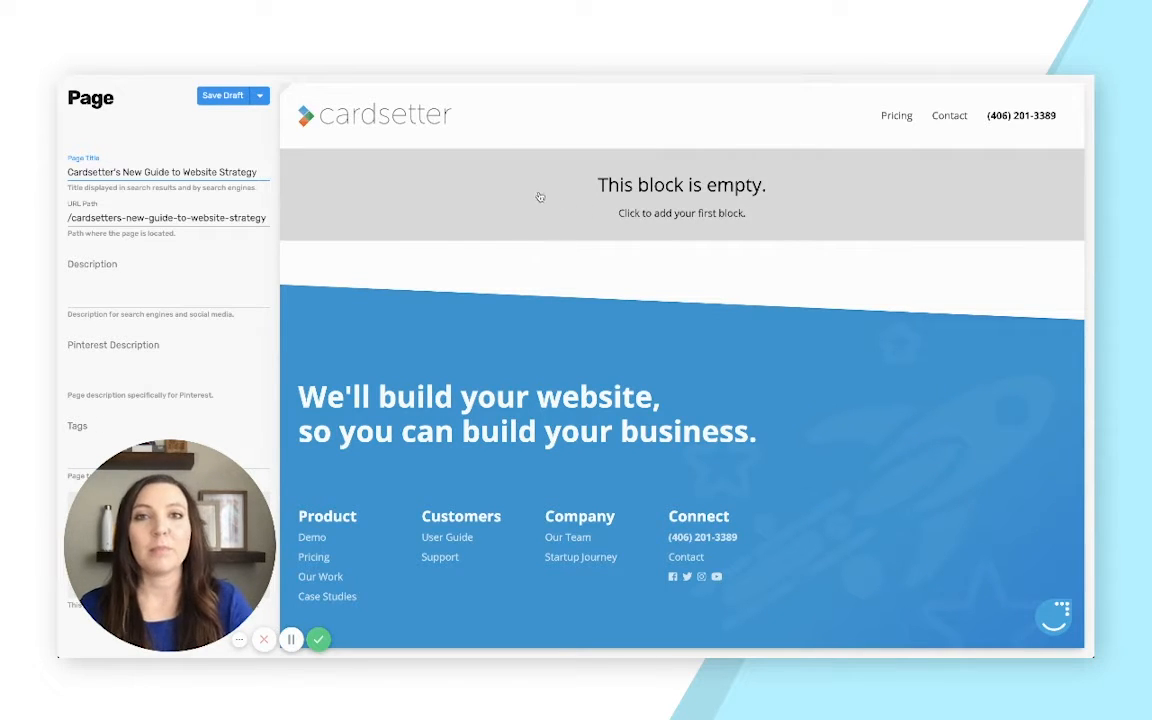
- Add a rich text block reading "Cardsetter's Guide to Website Strategy" and format the line as Header 1
{"action": "left_click", "coordinate": [622, 197]}
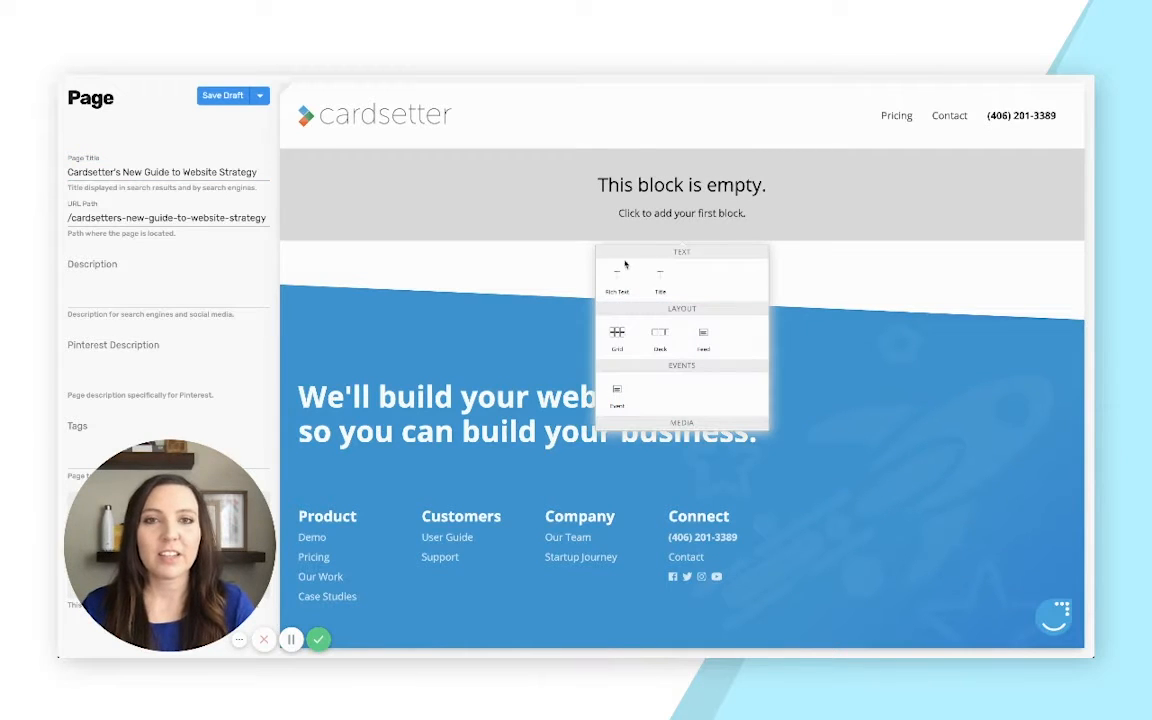
{"action": "left_click", "coordinate": [615, 279]}
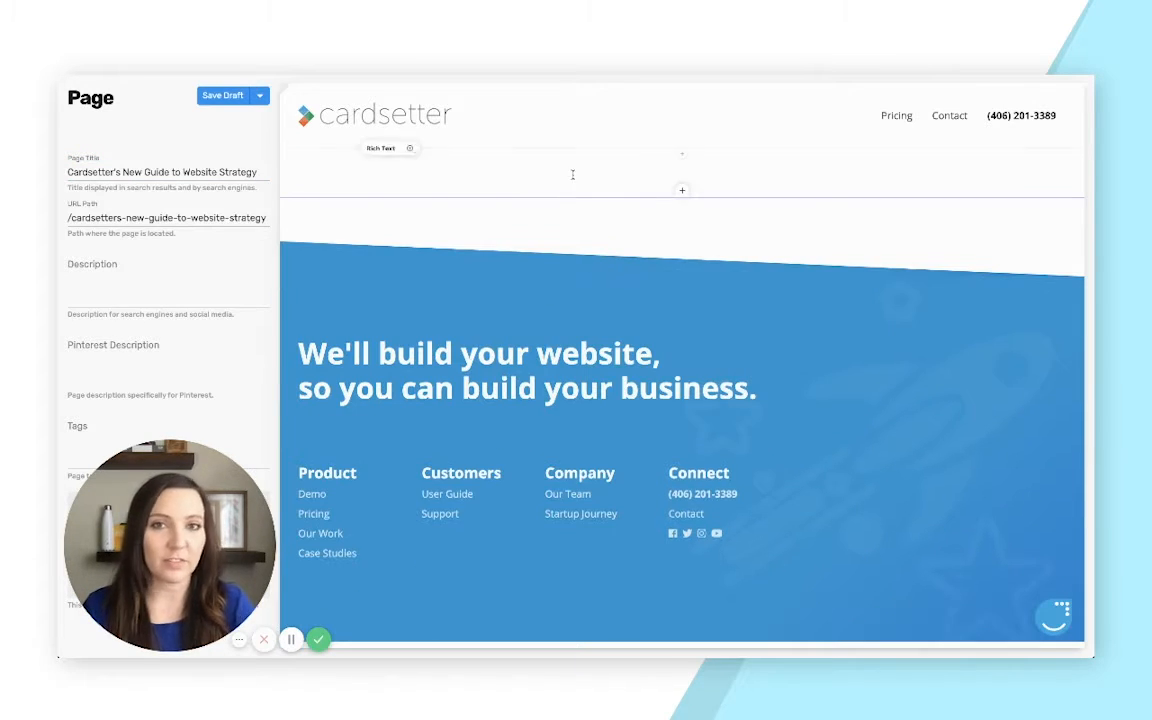
{"action": "type", "text": "Cards"}
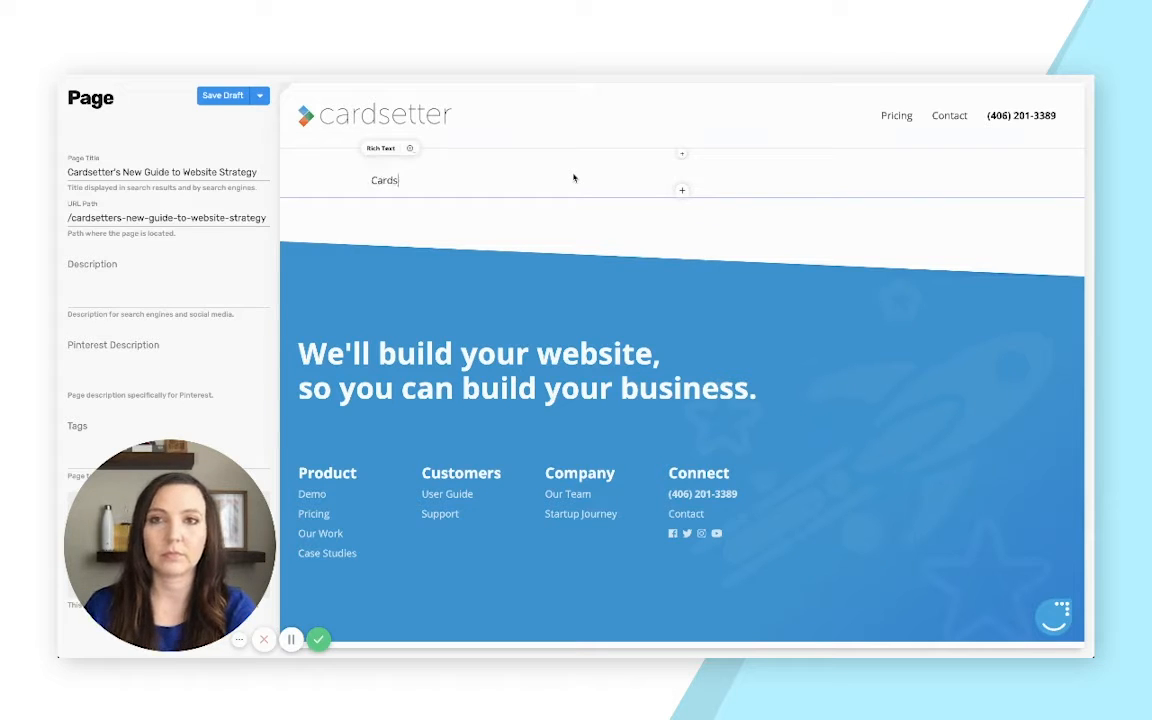
{"action": "type", "text": "etter's Guide to Website Strategy"}
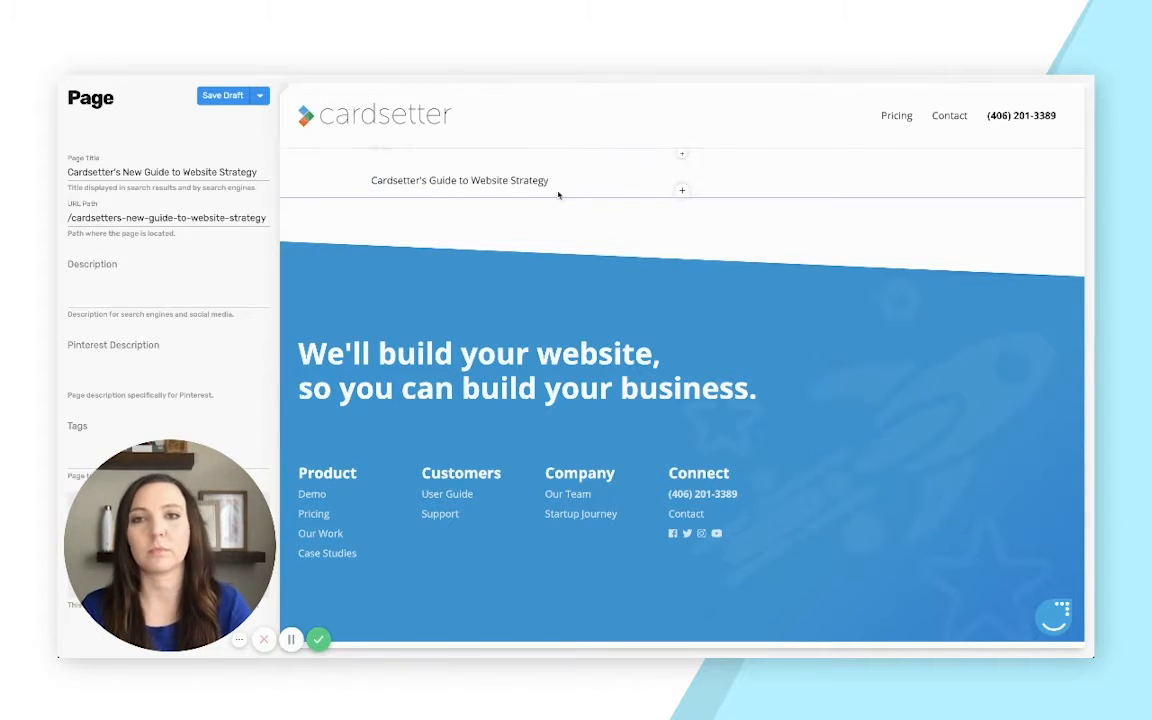
{"action": "key", "text": "shift+Home"}
{"action": "left_click", "coordinate": [474, 160]}
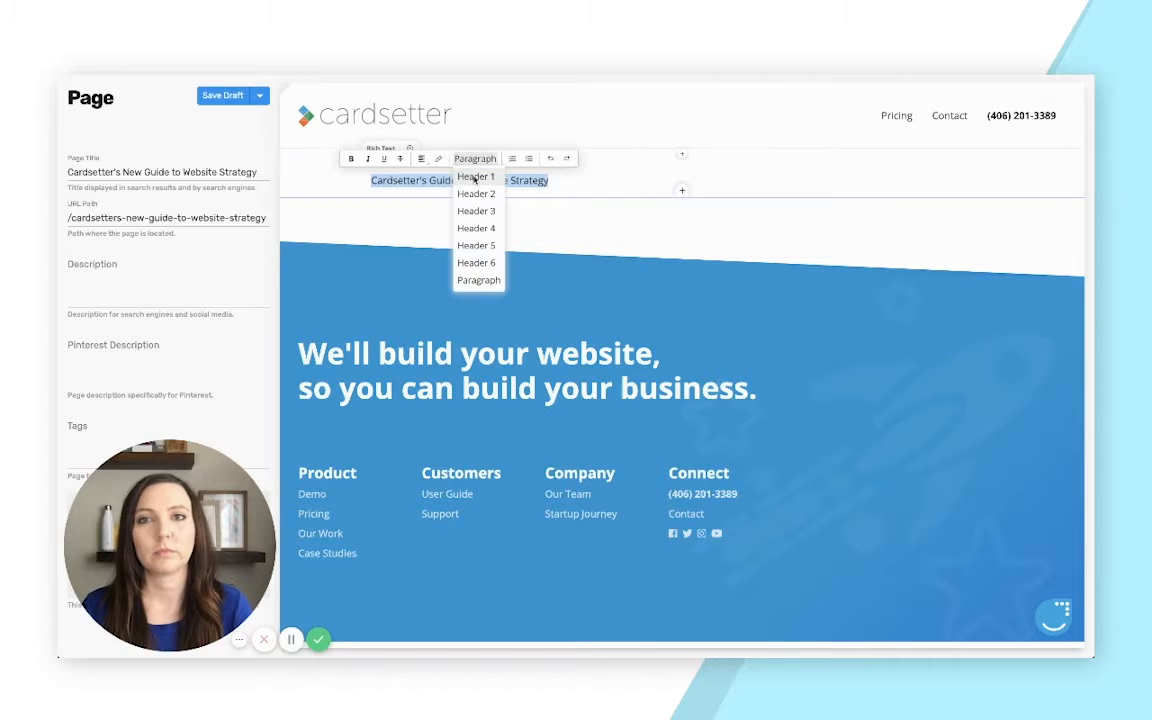
{"action": "left_click", "coordinate": [473, 175]}
- Add the introductory paragraph below the heading, beginning "We've compiled our best resources on website strategy in this simple guide."
{"action": "left_click", "coordinate": [795, 210]}
{"action": "key", "text": "Return"}
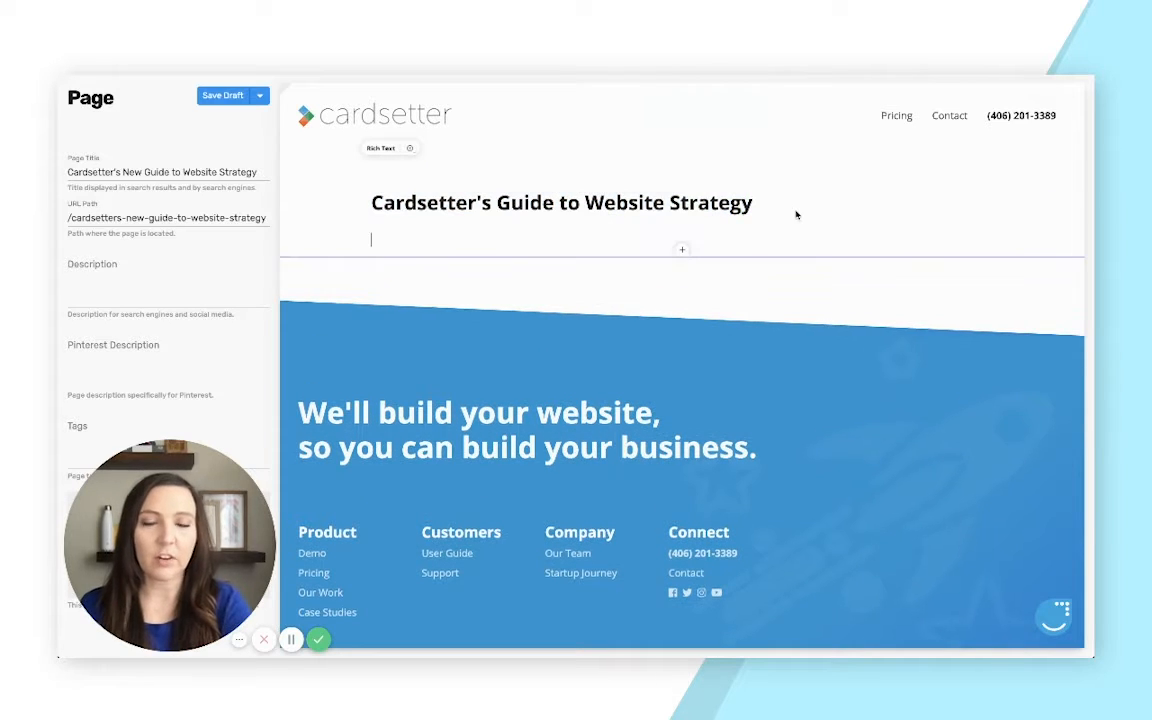
{"action": "type", "text": "We've compiled our best resources on website strategy in this simple guide. Use our website planner to help you get organized for your next website project. It's an essential piece to the web building process, whether you're doing it yourself or you have the help of a pro. Then, check out some of our advice on content strategy. We've included our approach to SEO and converting customers on your website too!"}
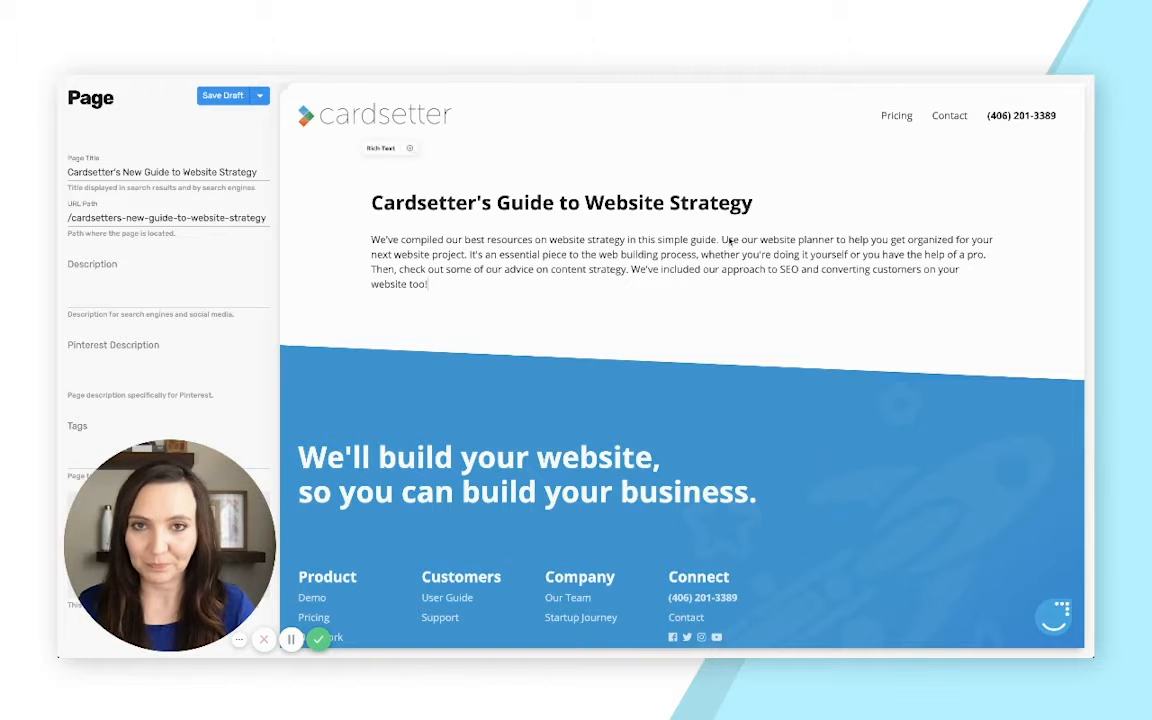
- Add a grid below the introductory text and place a card in its empty block
{"action": "left_click", "coordinate": [682, 296]}
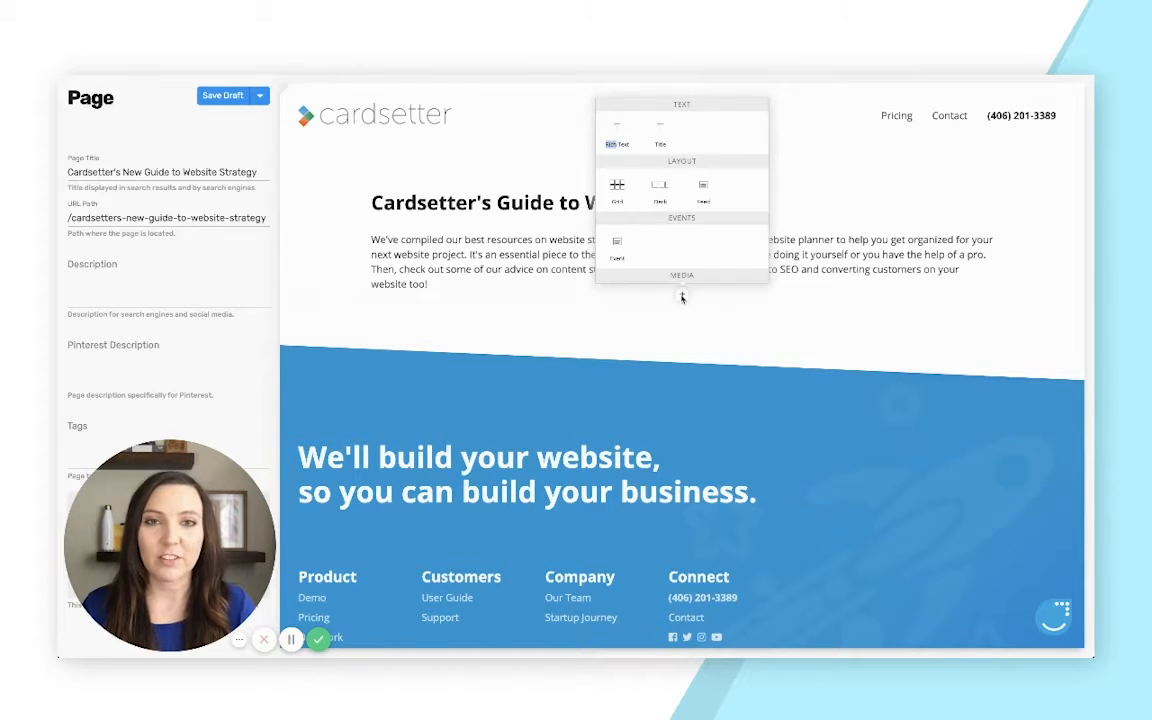
{"action": "left_click", "coordinate": [617, 191]}
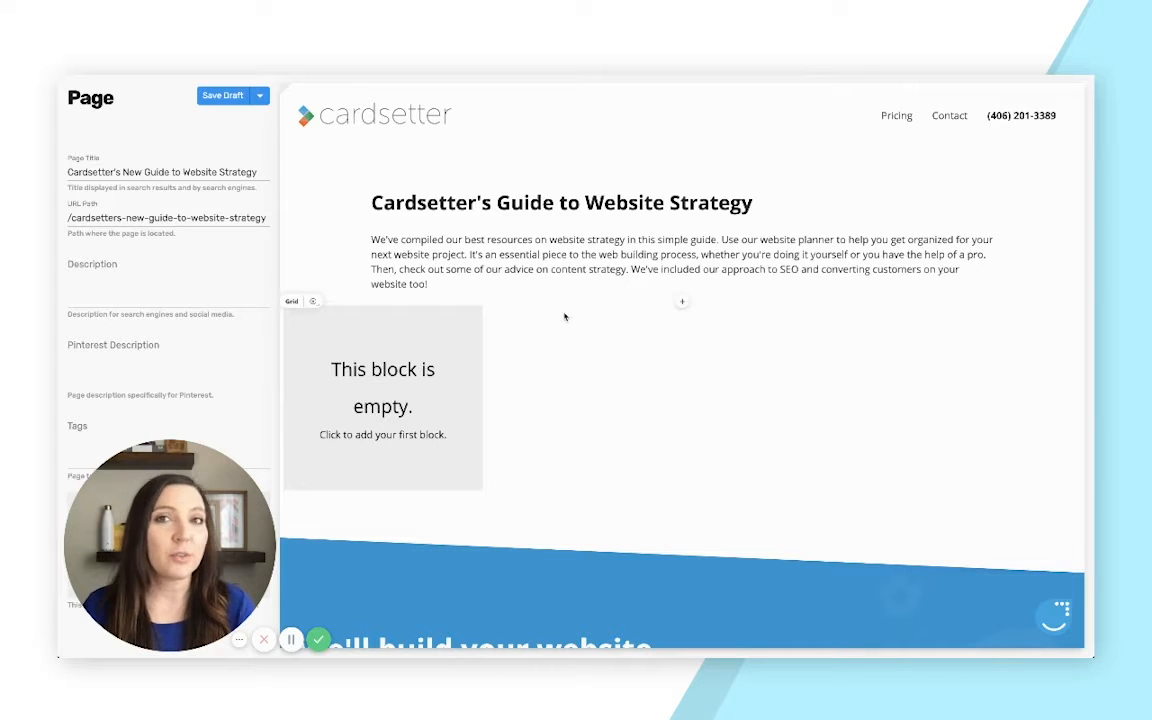
{"action": "left_click", "coordinate": [370, 376]}
{"action": "left_click", "coordinate": [319, 152]}
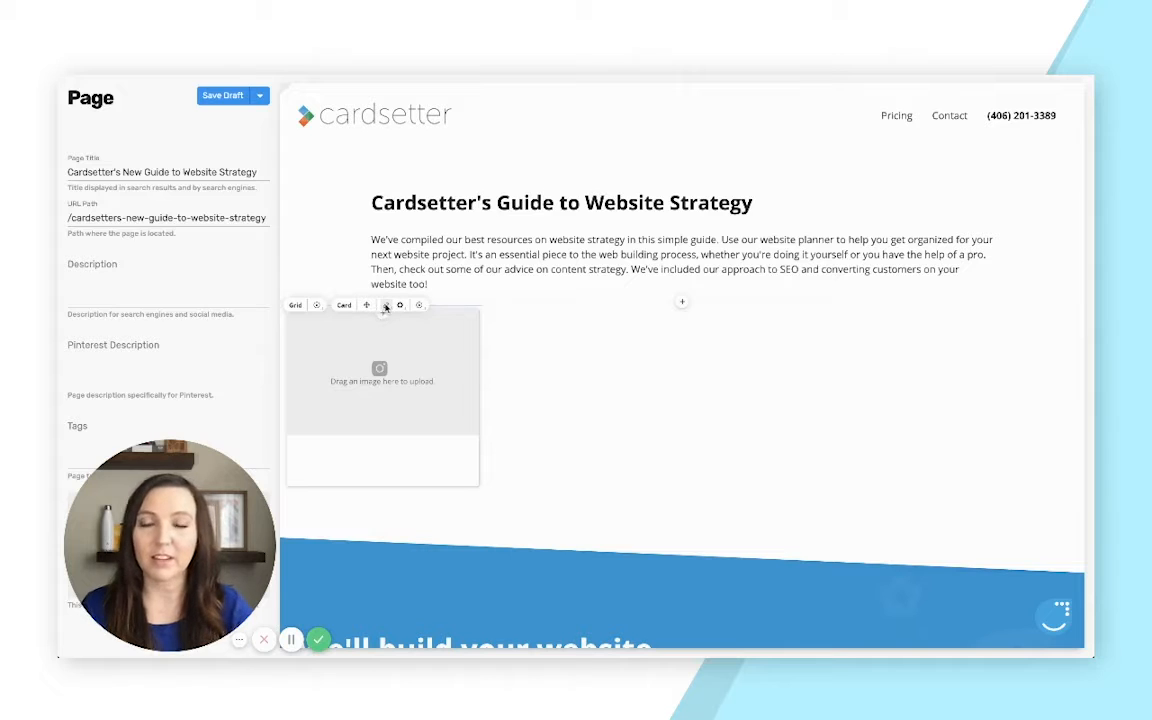
- Link the card to the internal page "Grab Your Free Website Planner" and shift the card to the right within the grid
{"action": "left_click", "coordinate": [386, 306]}
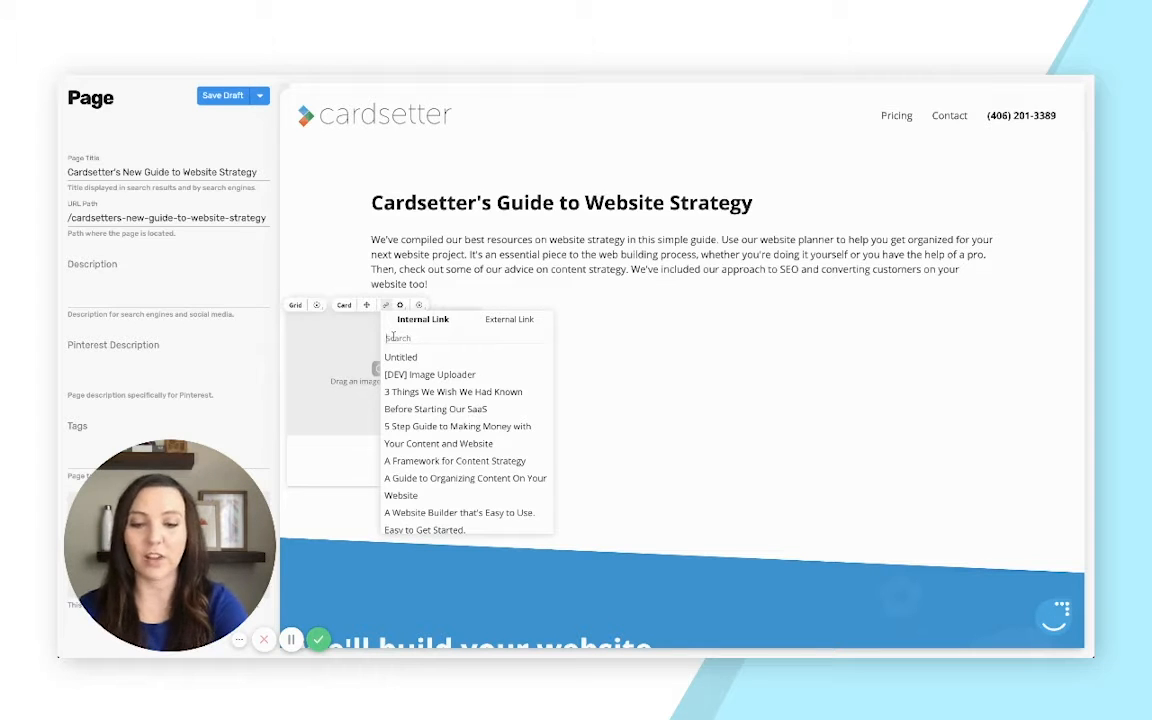
{"action": "type", "text": "web"}
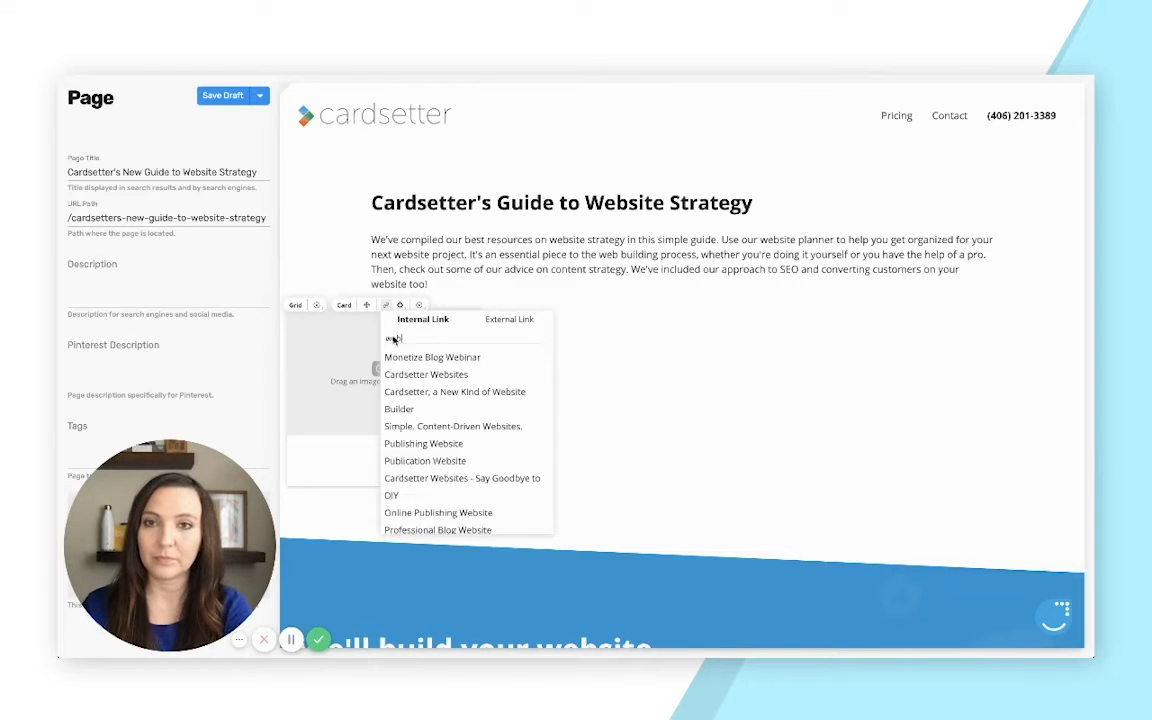
{"action": "type", "text": "site planner"}
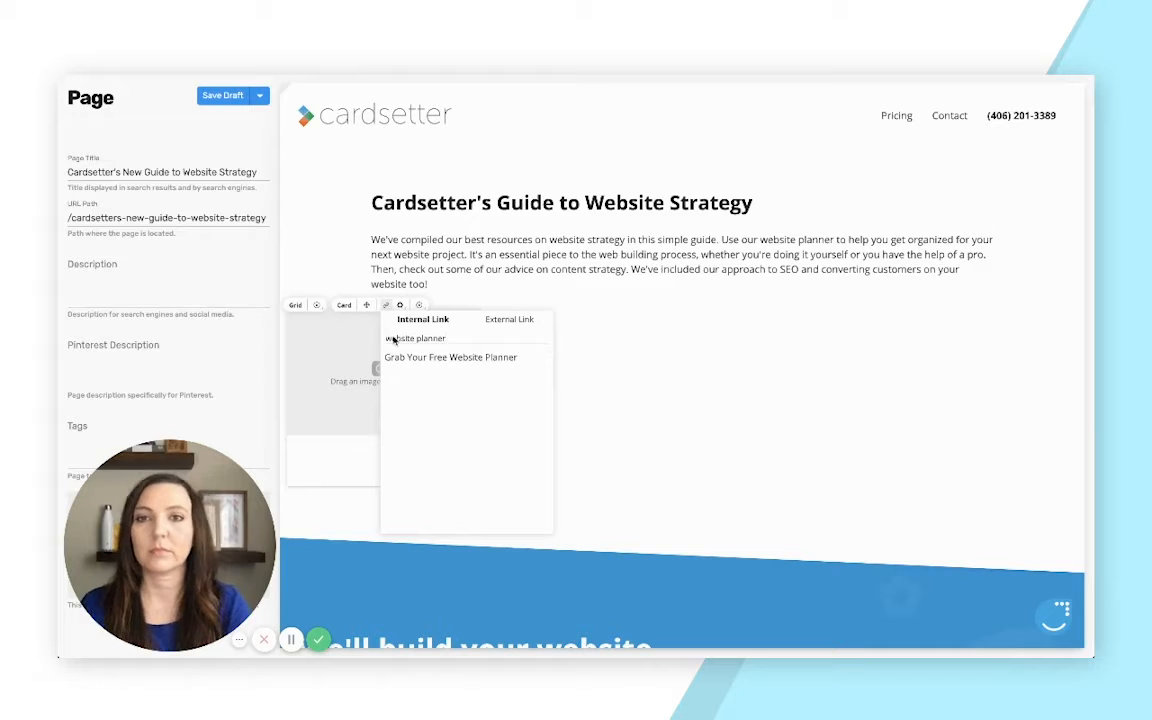
{"action": "left_click", "coordinate": [452, 360]}
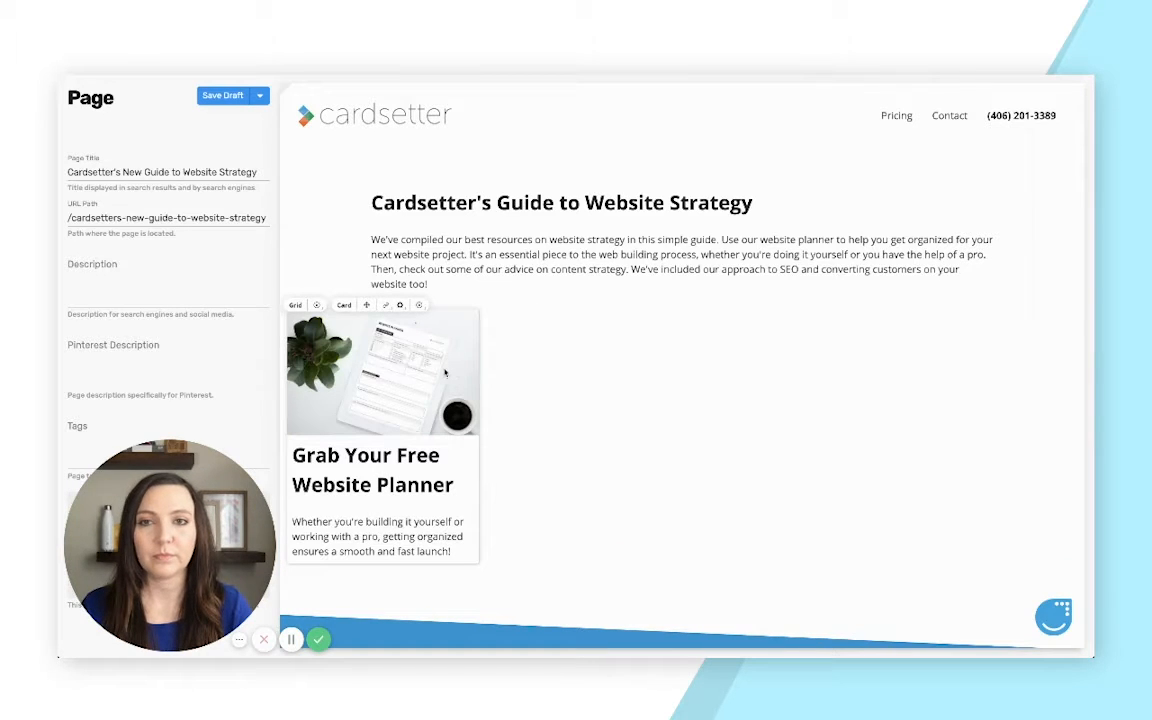
{"action": "left_click_drag", "start_coordinate": [366, 305], "coordinate": [468, 302]}
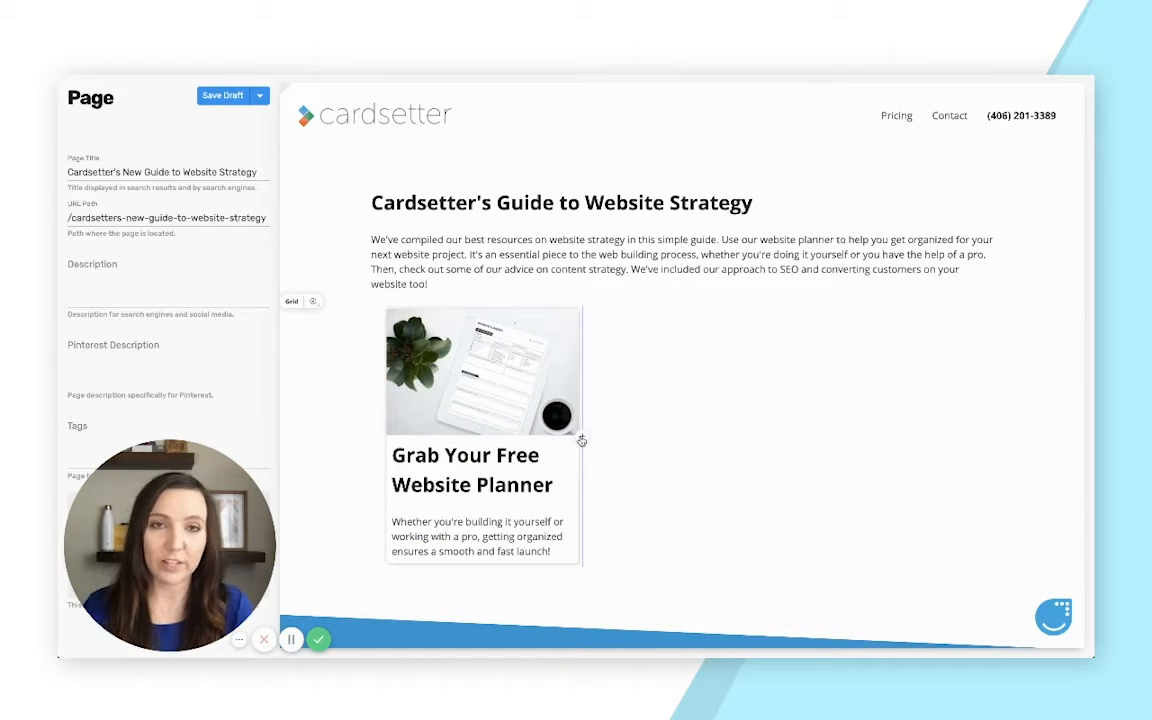
- Add a second card beside the planner card and link it to the internal page "Why Website Content is So Important"
{"action": "left_click", "coordinate": [581, 439]}
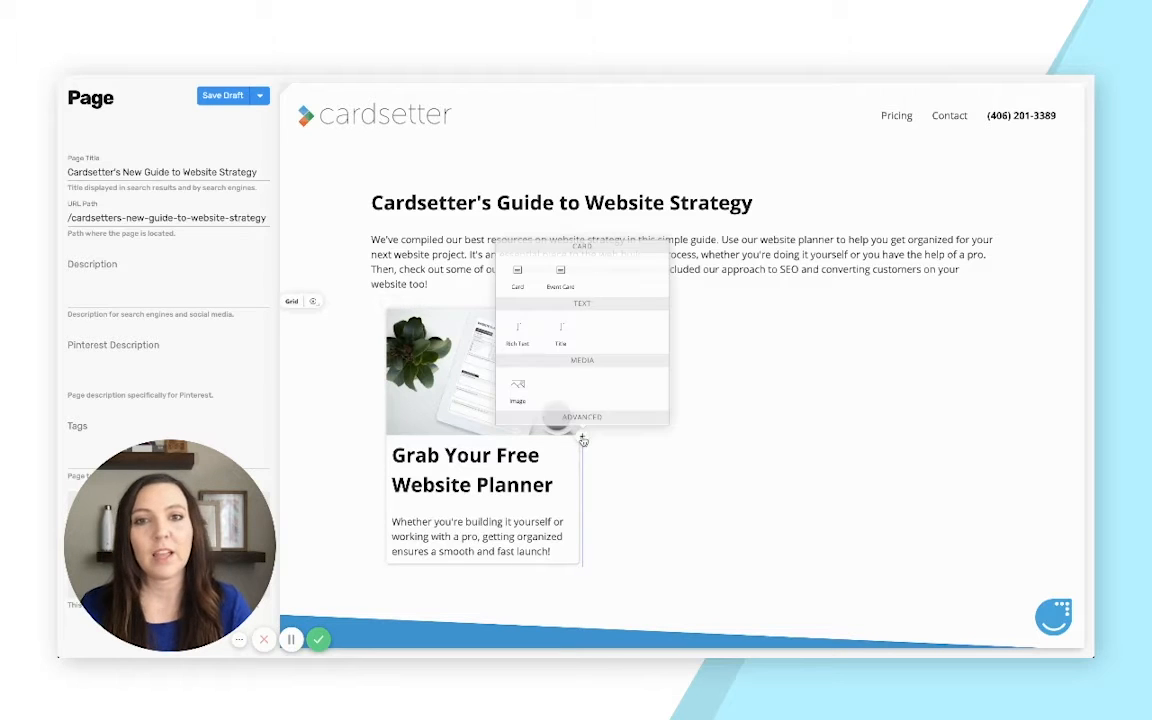
{"action": "left_click", "coordinate": [517, 275]}
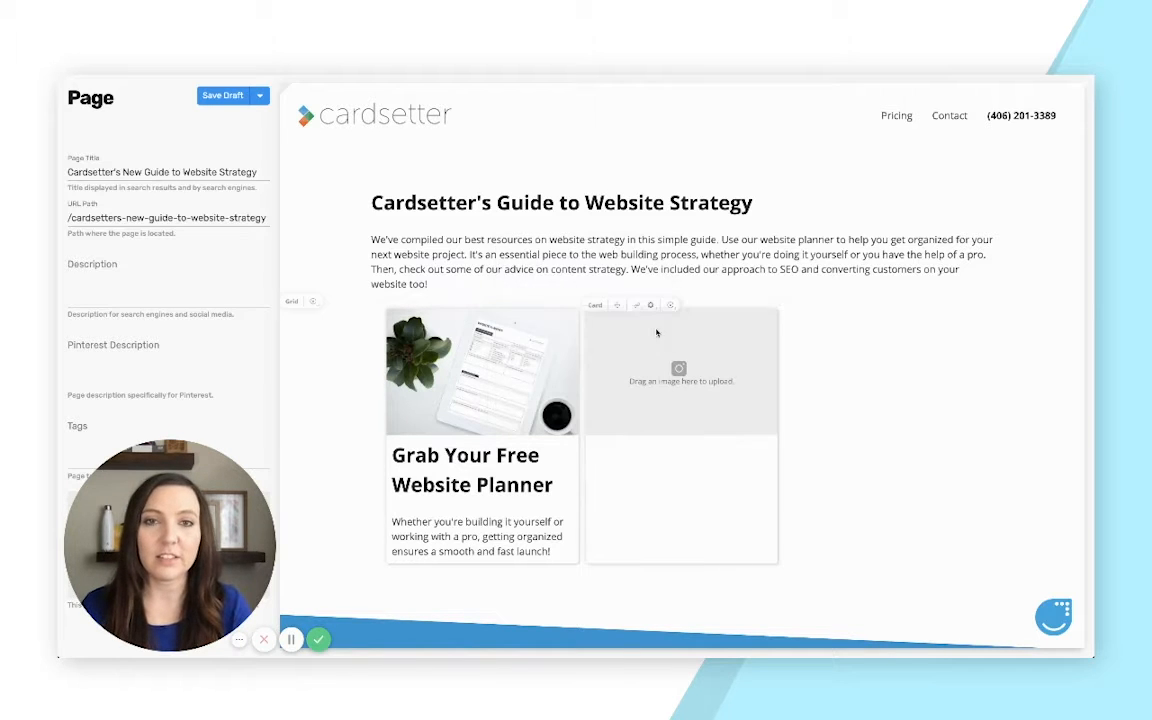
{"action": "left_click", "coordinate": [637, 305]}
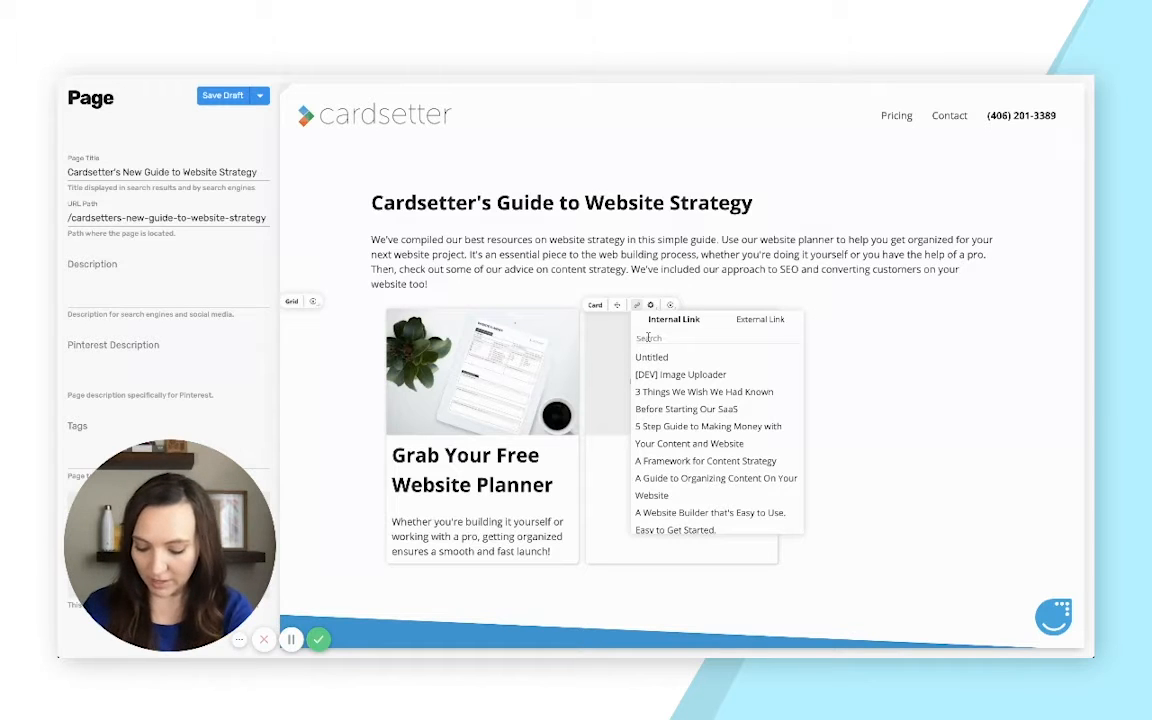
{"action": "left_click", "coordinate": [648, 338]}
{"action": "type", "text": "so imp"}
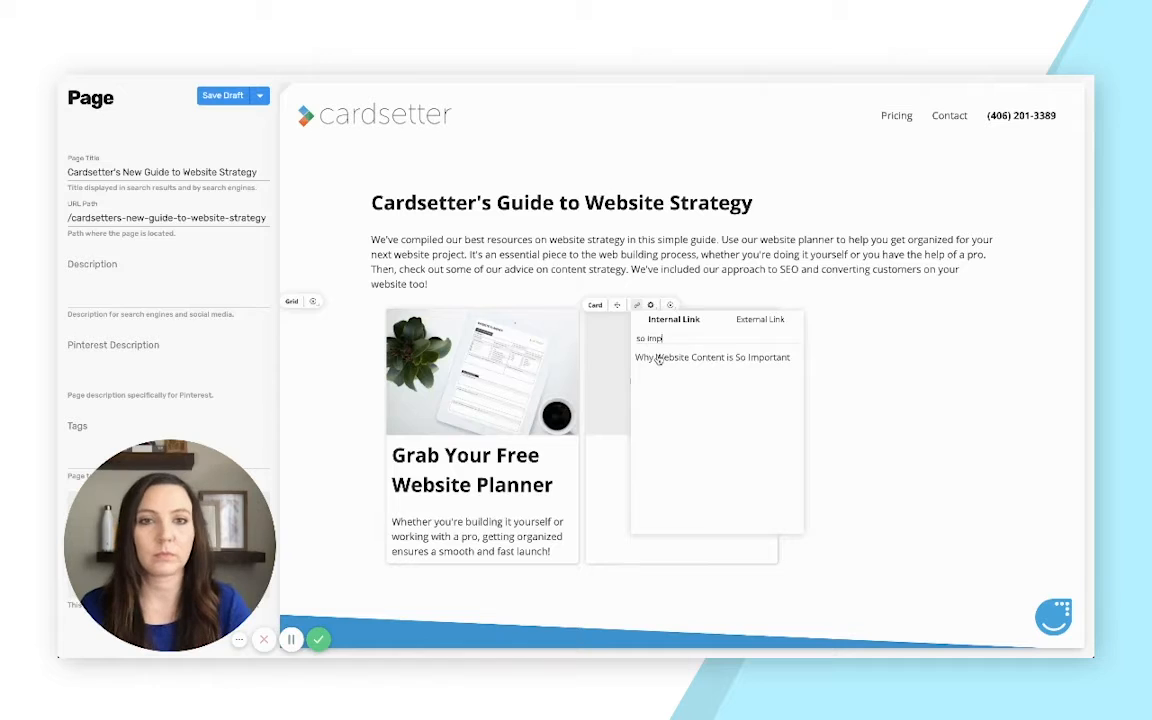
{"action": "left_click", "coordinate": [700, 357]}
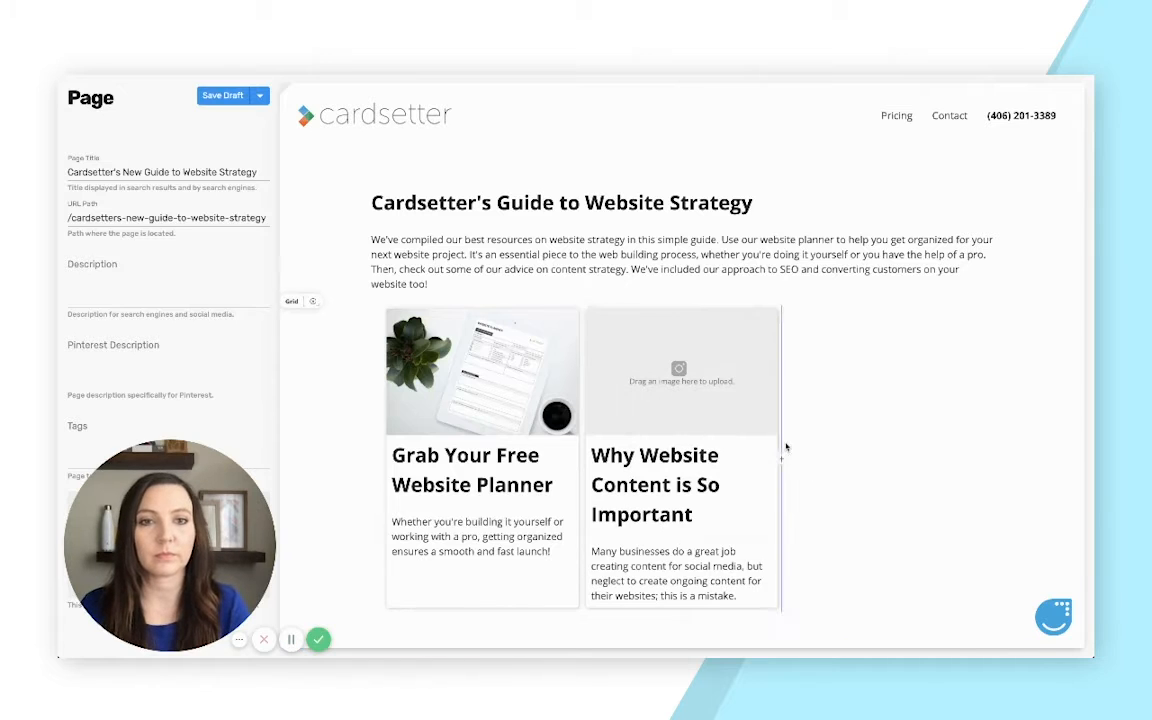
- Add a third card beside the website content card and link it to the internal page "Digital Marketing and SEO: A Phased Approach"
{"action": "left_click", "coordinate": [781, 459]}
{"action": "left_click", "coordinate": [716, 296]}
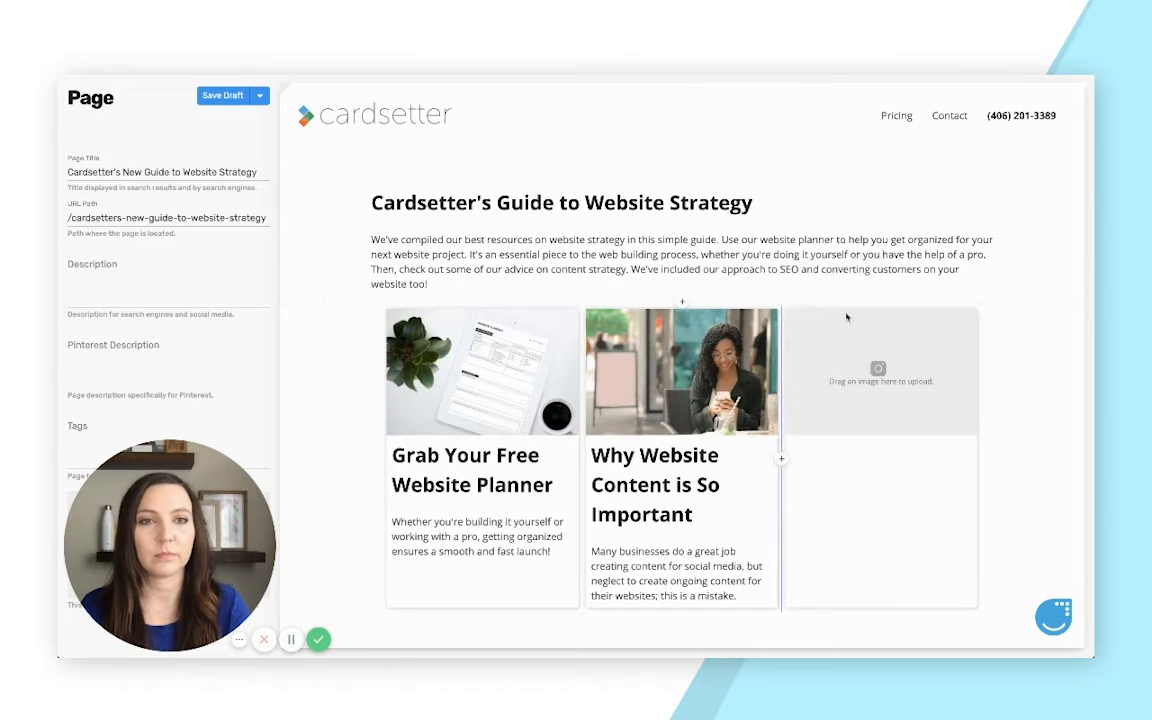
{"action": "left_click", "coordinate": [836, 305]}
{"action": "left_click", "coordinate": [856, 340]}
{"action": "type", "text": "SEO"}
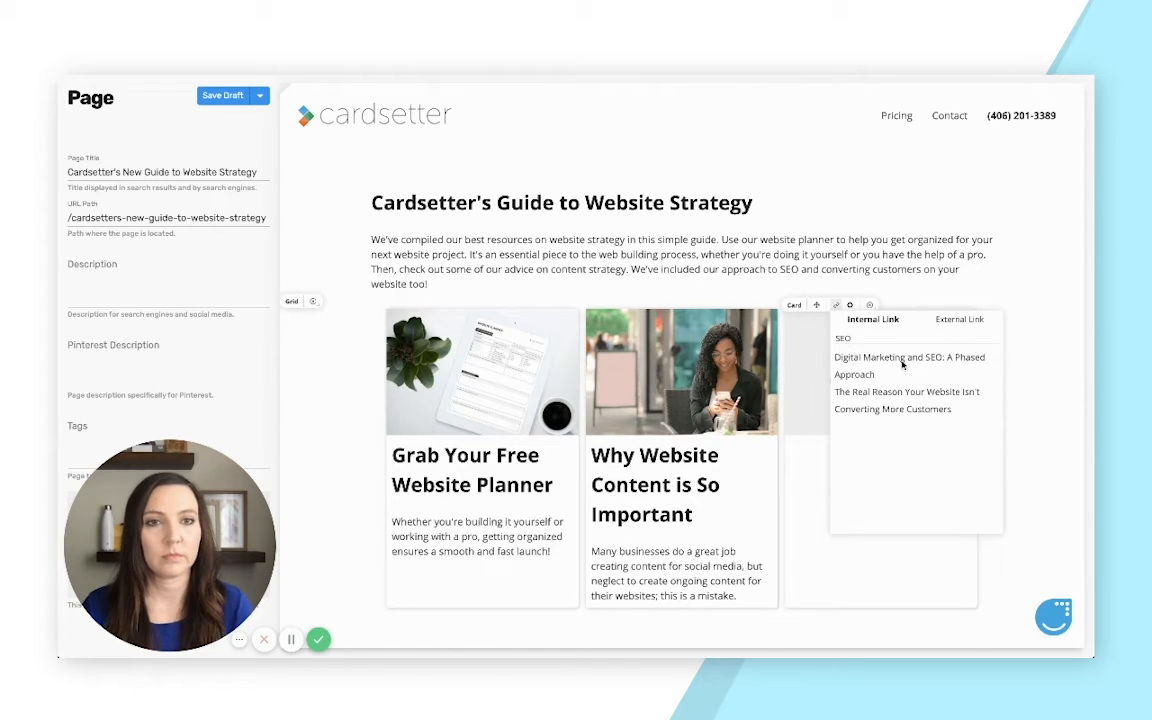
{"action": "left_click", "coordinate": [903, 365]}
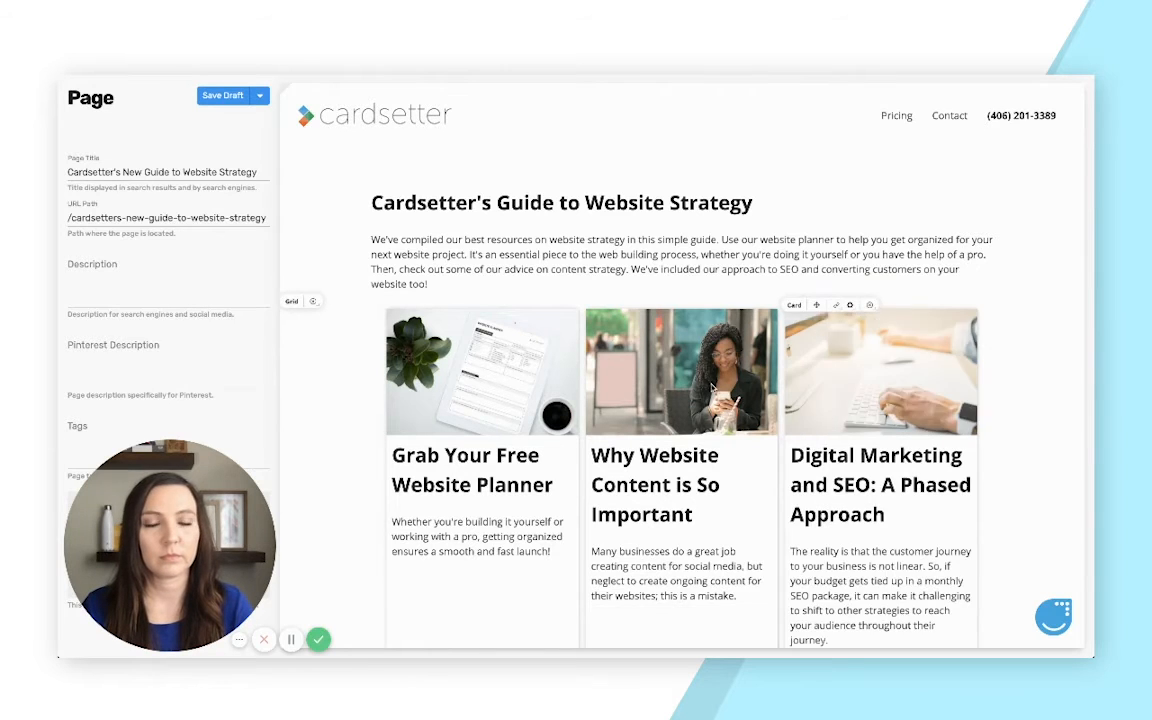
- Add a card below the planner card and link it to the internal page "The Real Reason Your Website Isn't Converting More Customers"
{"action": "scroll", "coordinate": [483, 390], "scroll_direction": "down", "scroll_amount": 3}
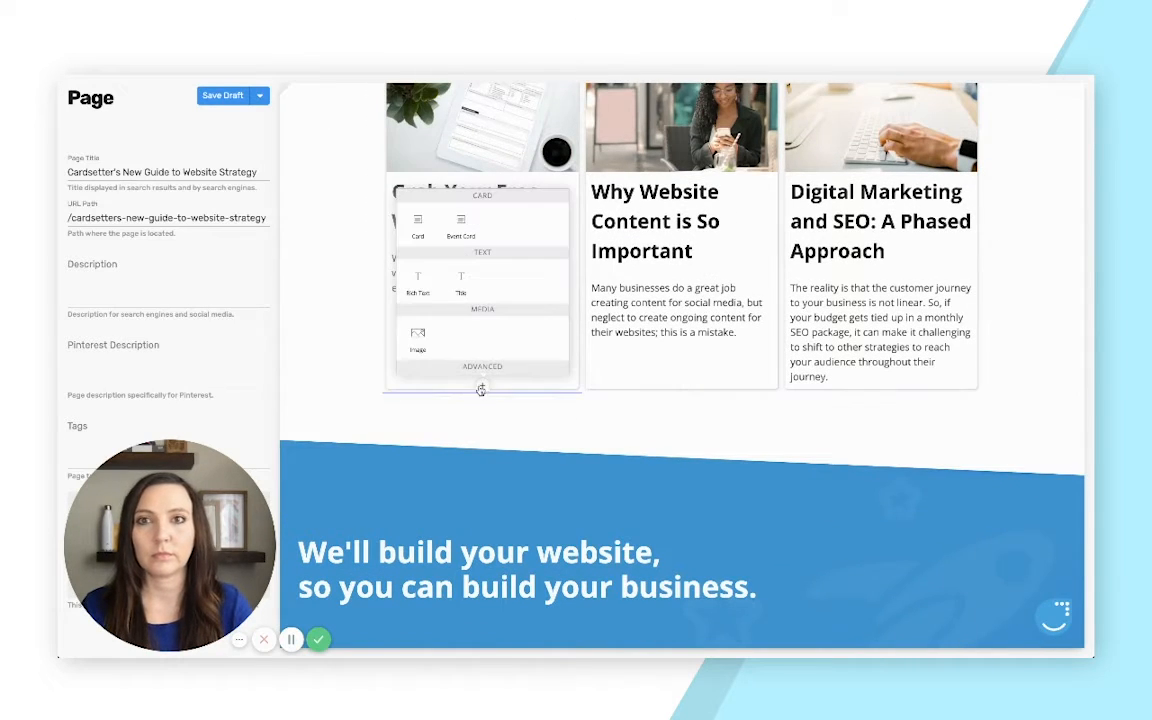
{"action": "left_click", "coordinate": [414, 222]}
{"action": "left_click", "coordinate": [437, 392]}
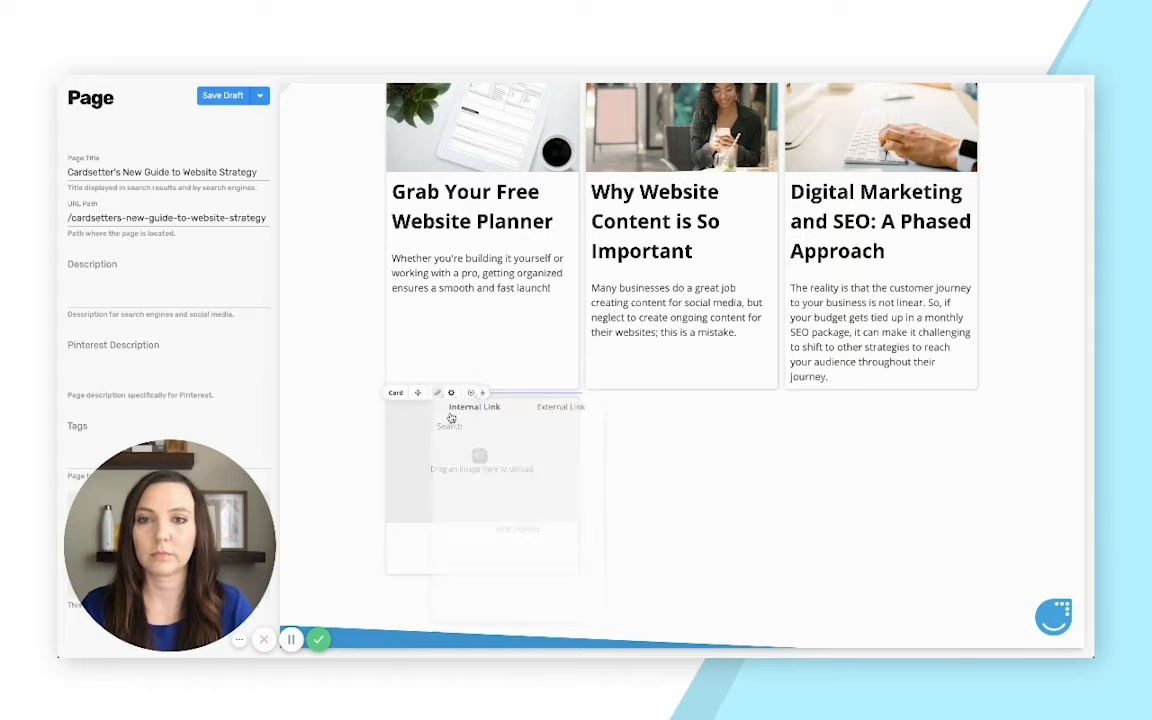
{"action": "type", "text": "convert"}
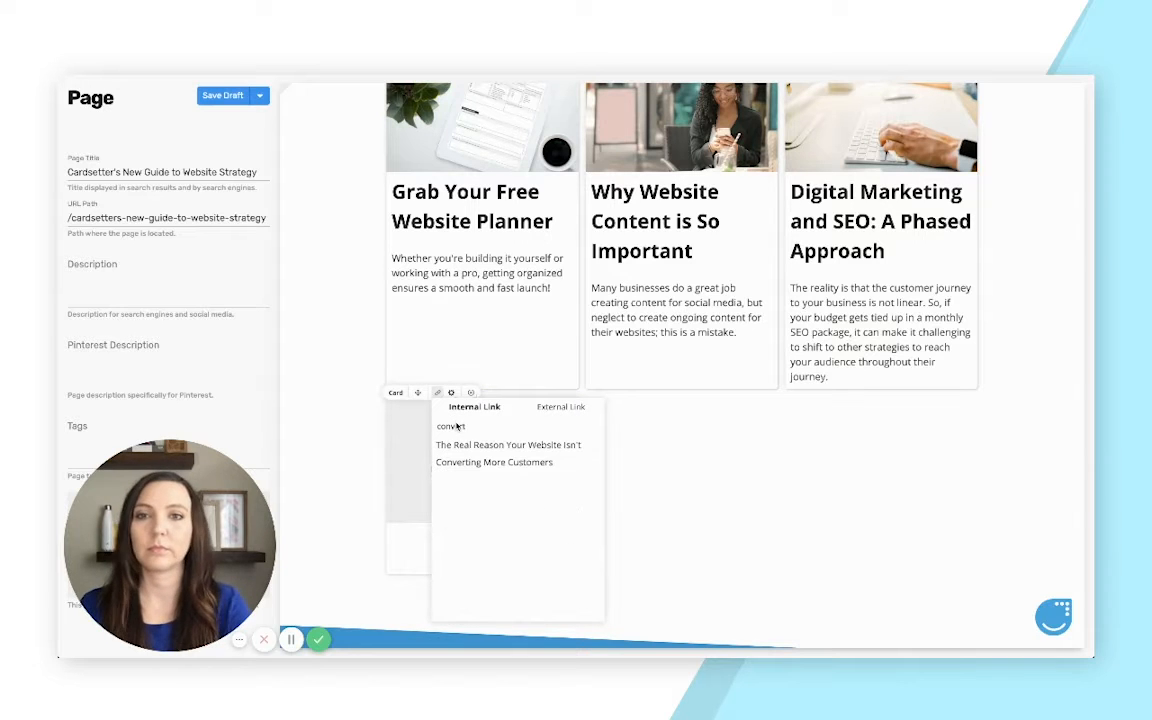
{"action": "left_click", "coordinate": [457, 445]}
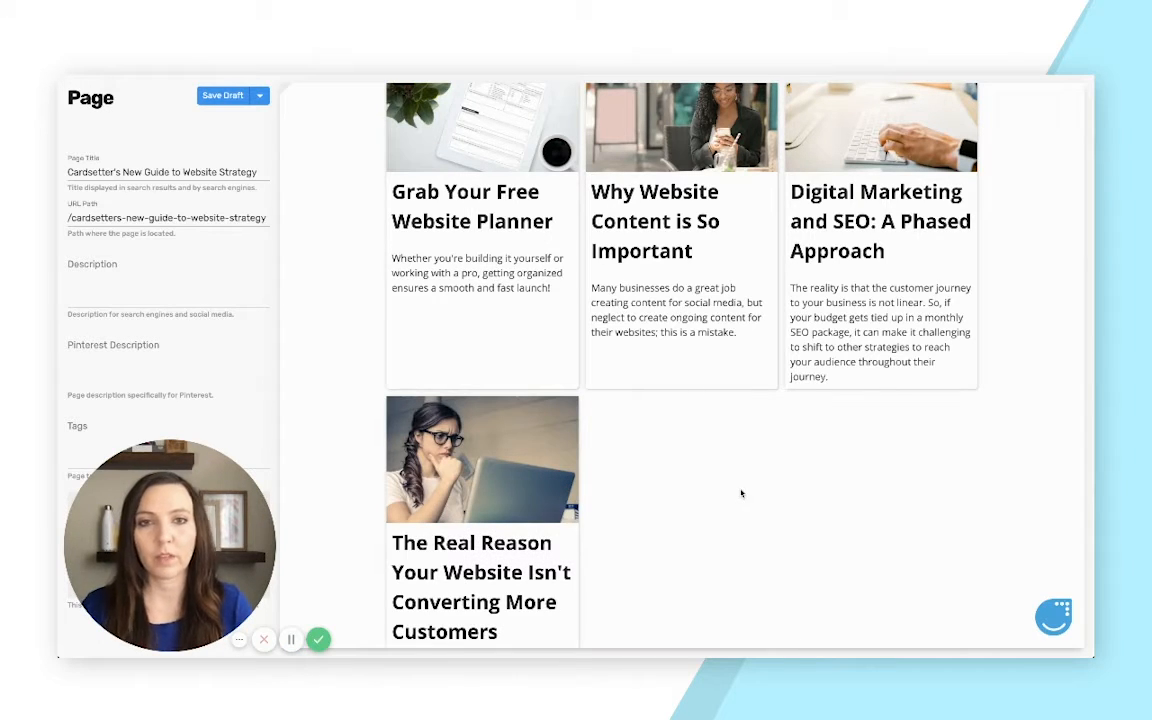
- Widen the "Grab Your Free Website Planner" card to nearly the full grid width and reduce its height to remove the empty space
{"action": "scroll", "coordinate": [741, 492], "scroll_direction": "up", "scroll_amount": 2}
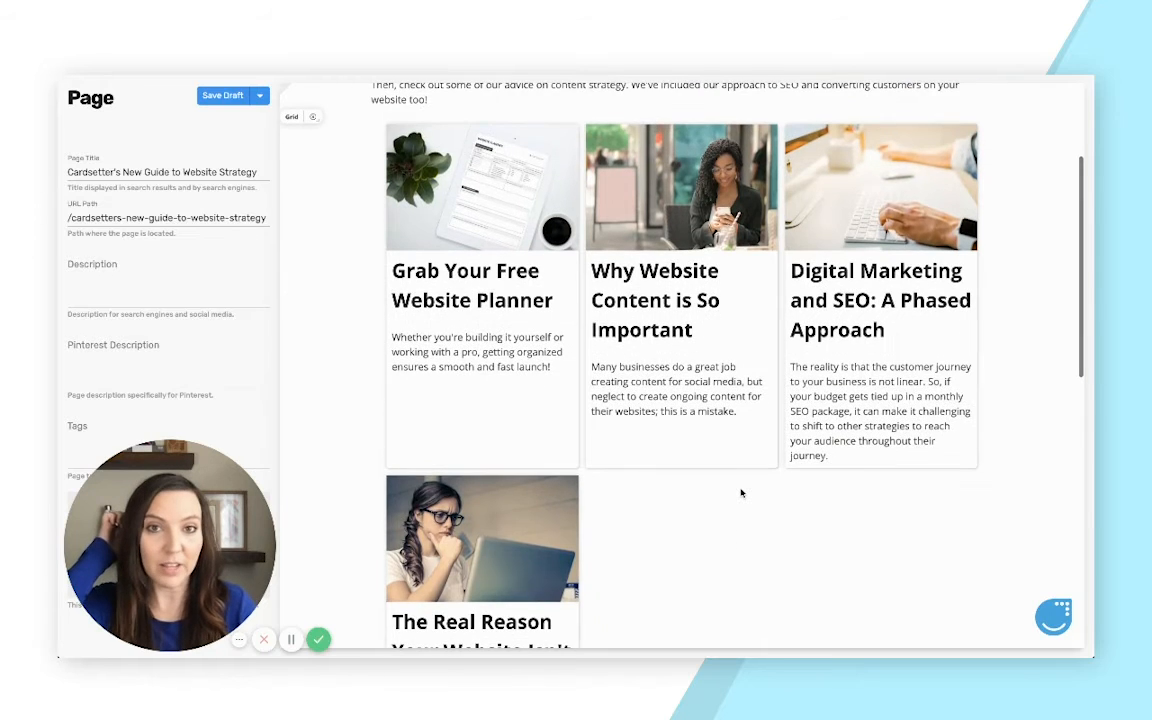
{"action": "scroll", "coordinate": [741, 492], "scroll_direction": "up", "scroll_amount": 1}
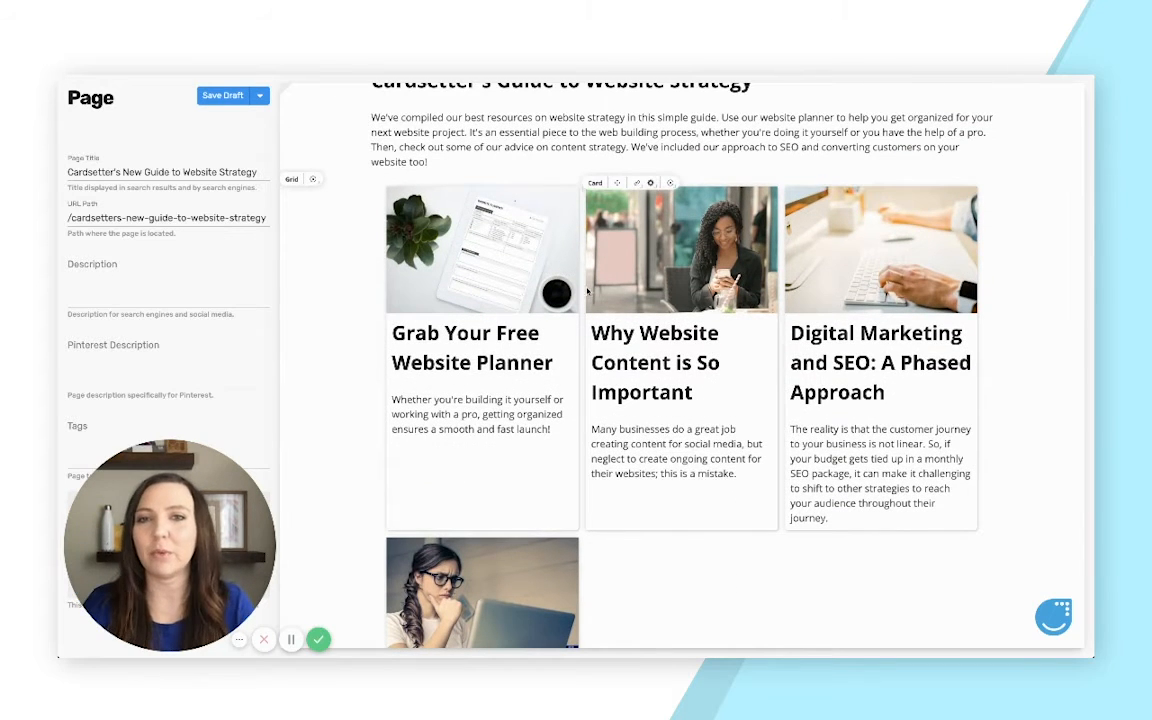
{"action": "left_click_drag", "start_coordinate": [577, 286], "coordinate": [885, 294]}
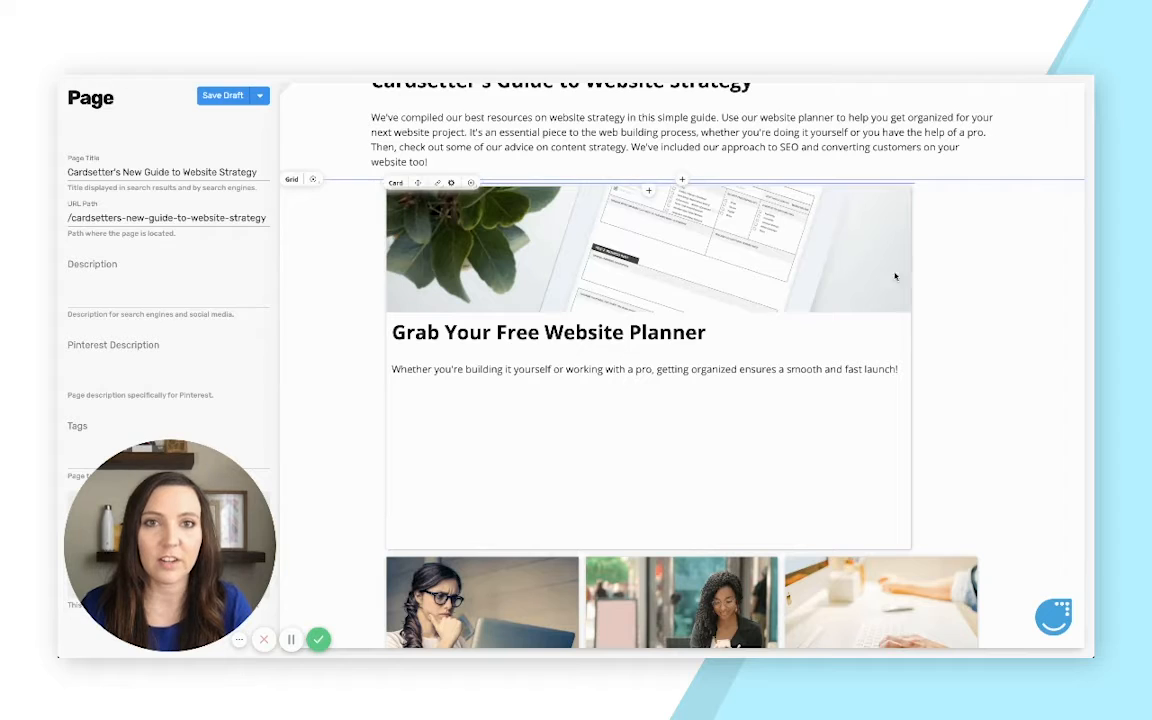
{"action": "left_click_drag", "start_coordinate": [912, 269], "coordinate": [923, 270]}
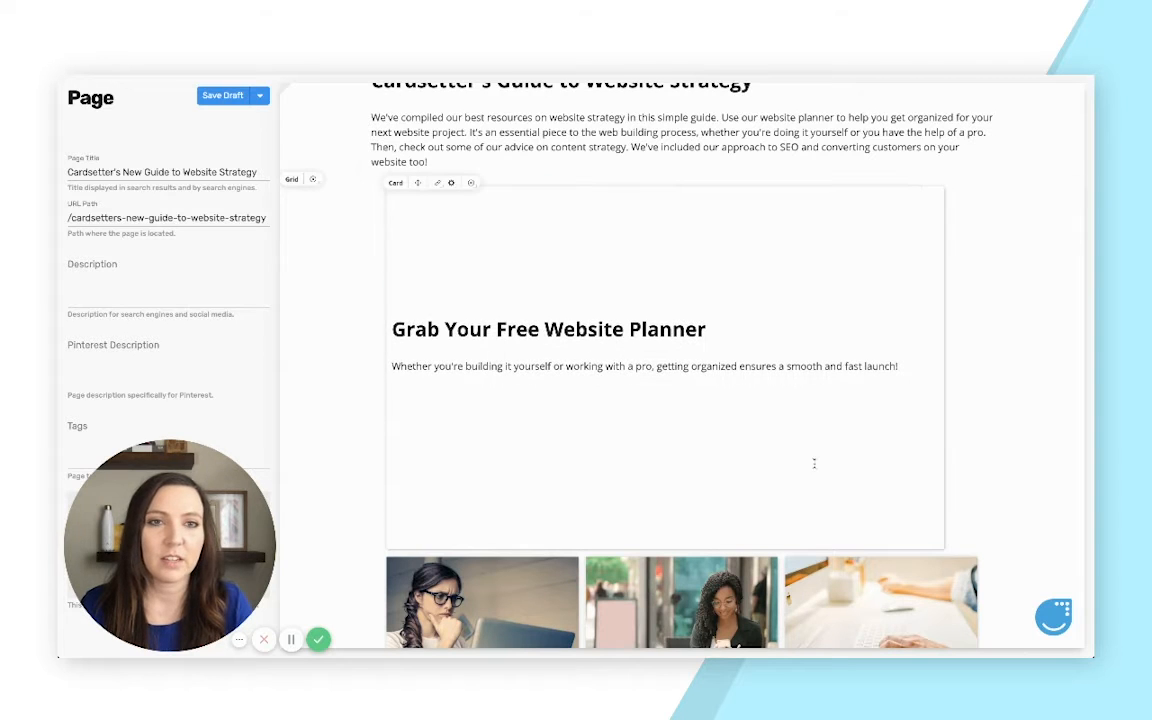
{"action": "left_click_drag", "start_coordinate": [778, 552], "coordinate": [771, 404]}
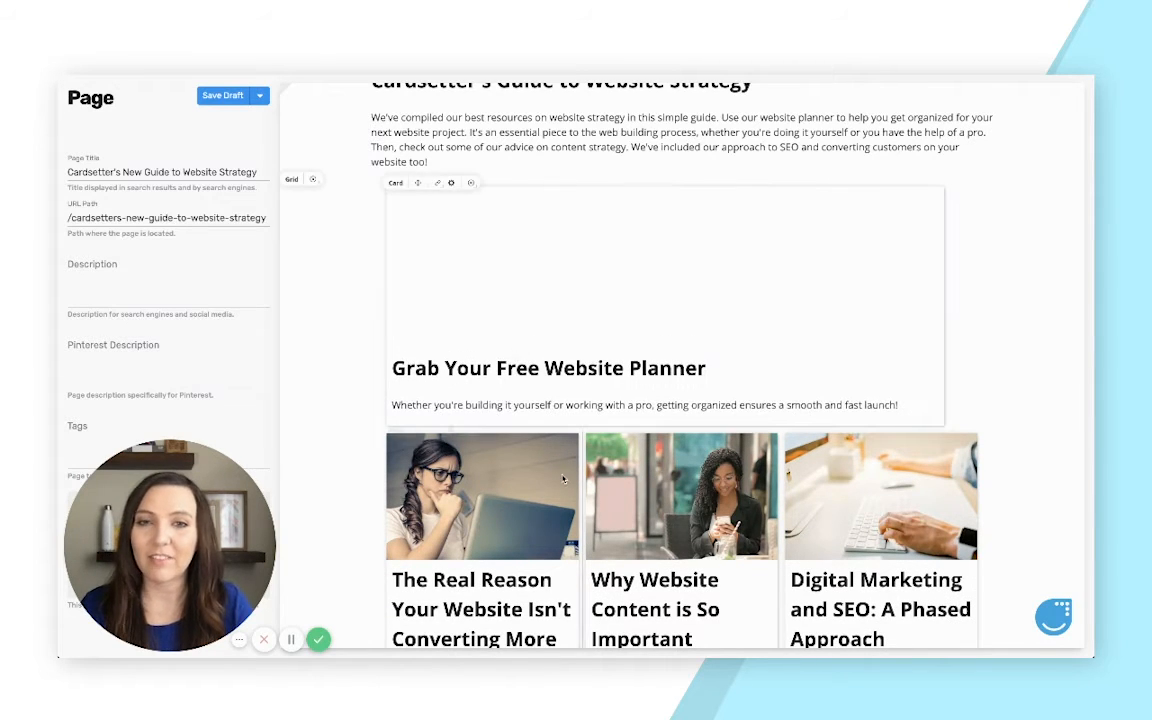
- Resize the "The Real Reason Your Website Isn't Converting More Customers" card to the planner card's width, trim its height and enlarge its image
{"action": "scroll", "coordinate": [570, 440], "scroll_direction": "down", "scroll_amount": 1}
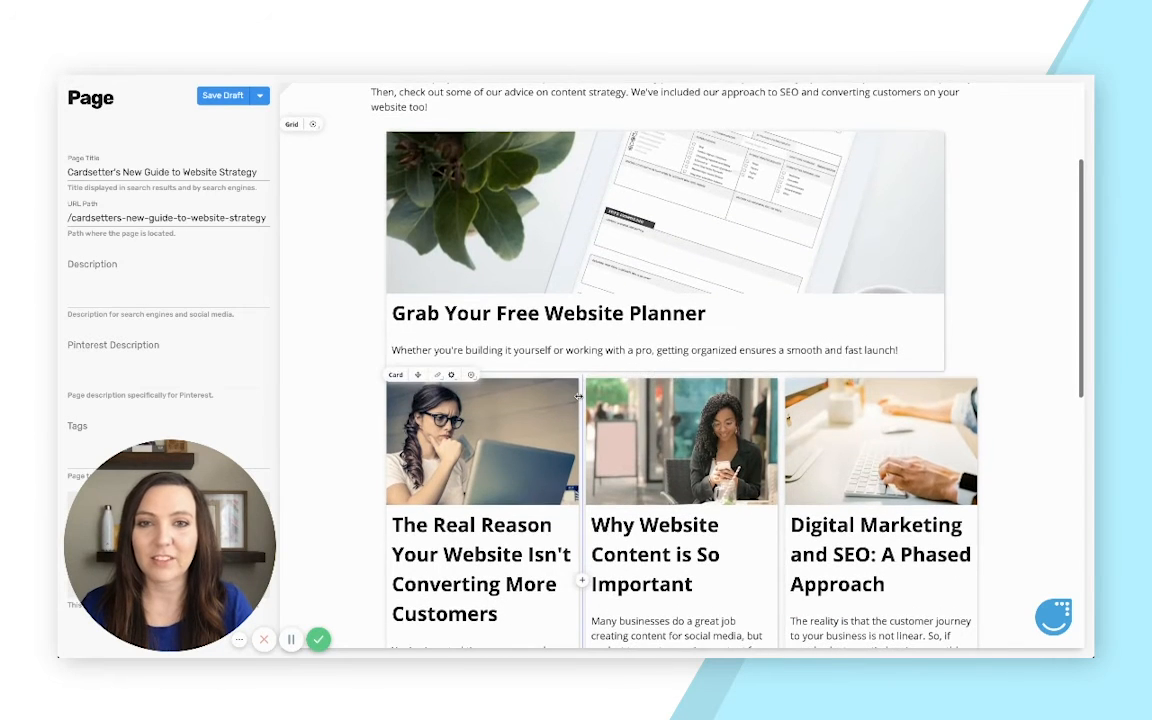
{"action": "left_click_drag", "start_coordinate": [578, 396], "coordinate": [928, 405]}
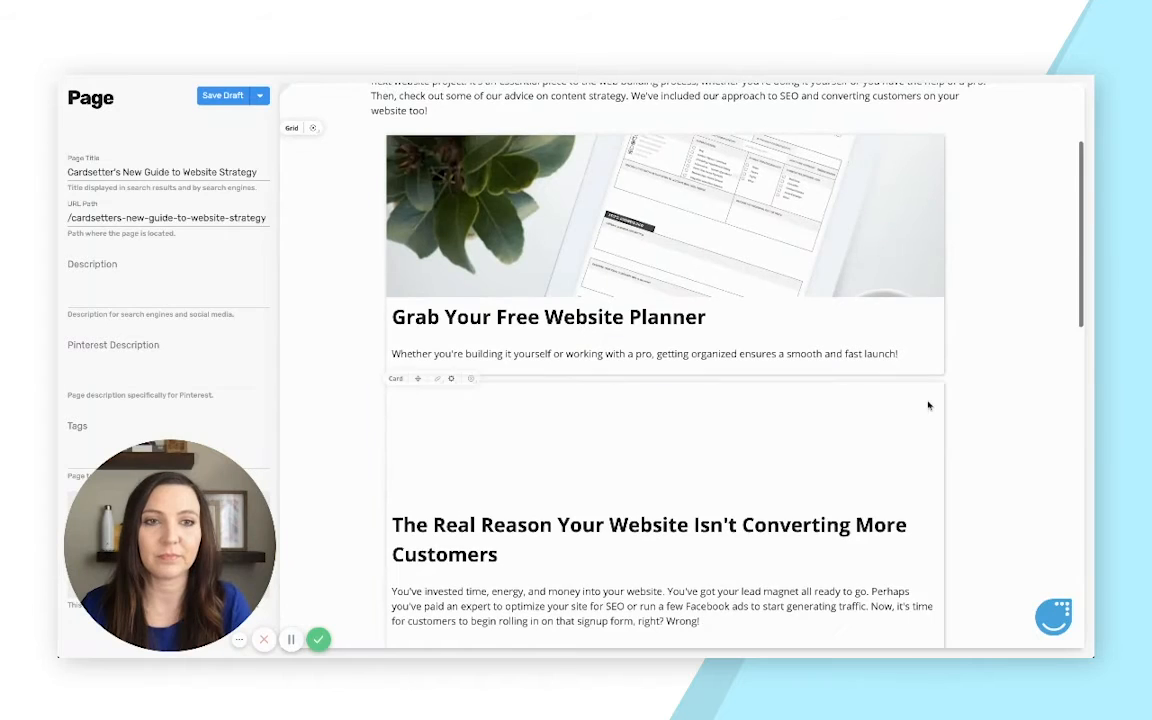
{"action": "scroll", "coordinate": [506, 484], "scroll_direction": "down", "scroll_amount": 4}
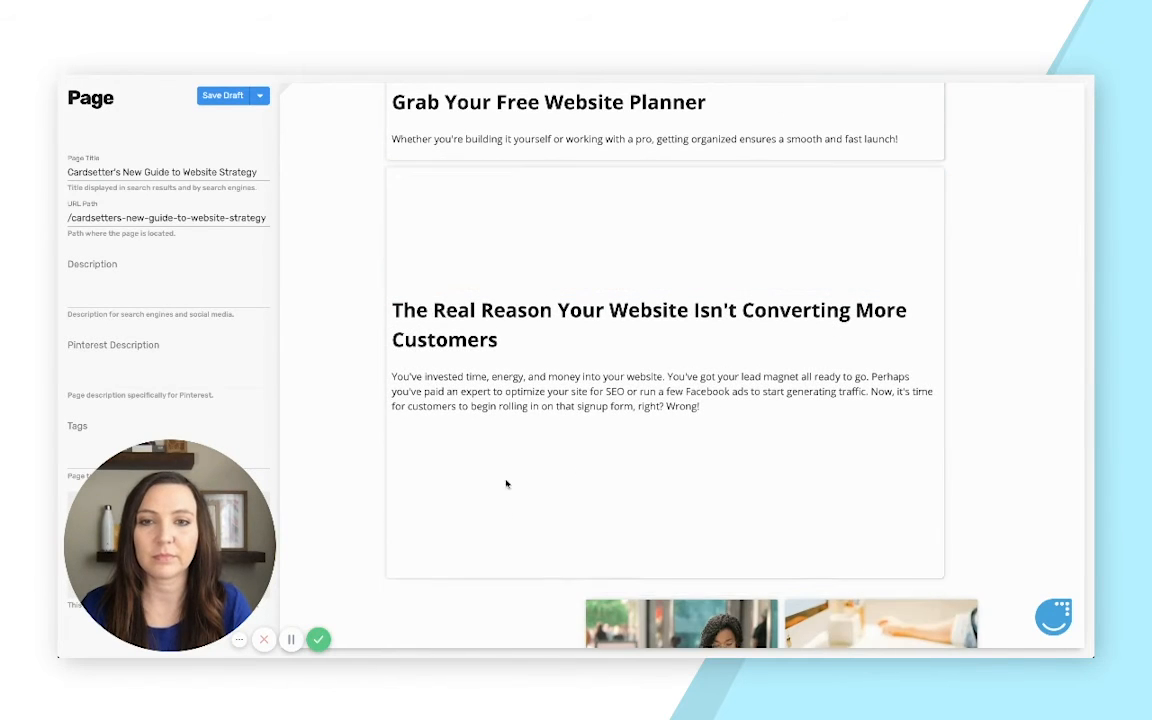
{"action": "left_click_drag", "start_coordinate": [506, 484], "coordinate": [504, 457]}
{"action": "left_click_drag", "start_coordinate": [455, 284], "coordinate": [453, 324]}
- Align the "Why Website Content is So Important" card under the cards above, matching their width, with a shorter height and a taller image
{"action": "left_click_drag", "start_coordinate": [617, 472], "coordinate": [400, 468]}
{"action": "scroll", "coordinate": [577, 501], "scroll_direction": "down", "scroll_amount": 2}
{"action": "left_click_drag", "start_coordinate": [581, 527], "coordinate": [944, 473]}
{"action": "scroll", "coordinate": [591, 478], "scroll_direction": "down", "scroll_amount": 1}
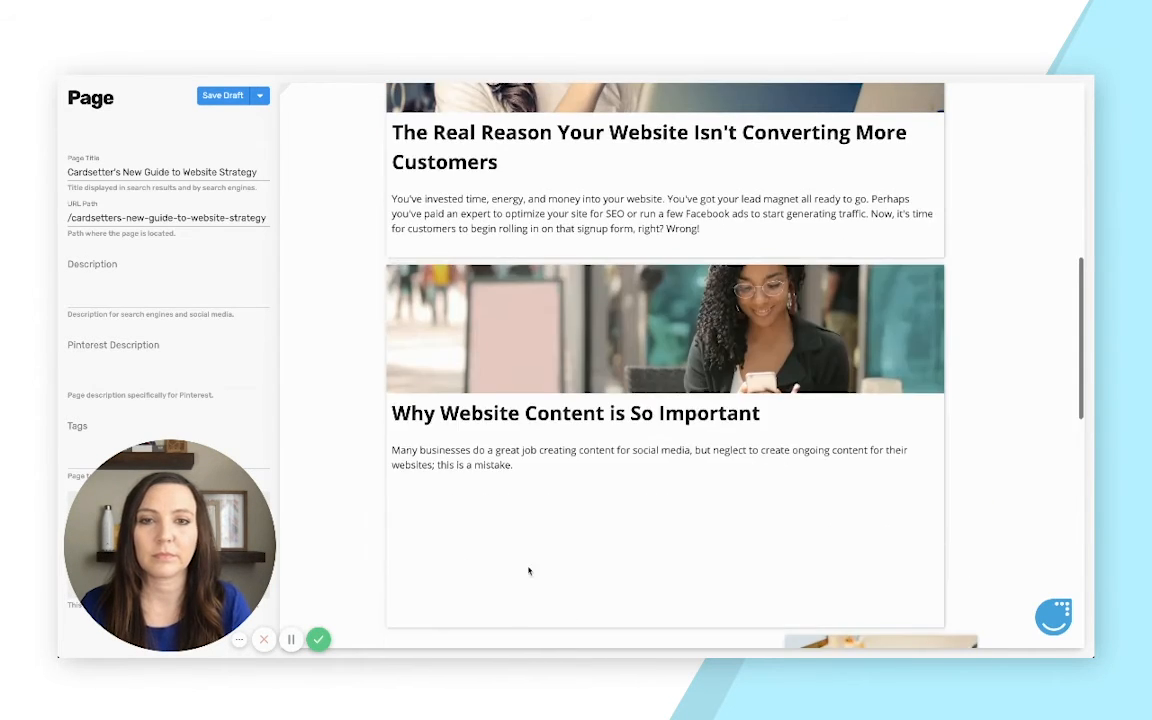
{"action": "left_click_drag", "start_coordinate": [512, 501], "coordinate": [512, 501]}
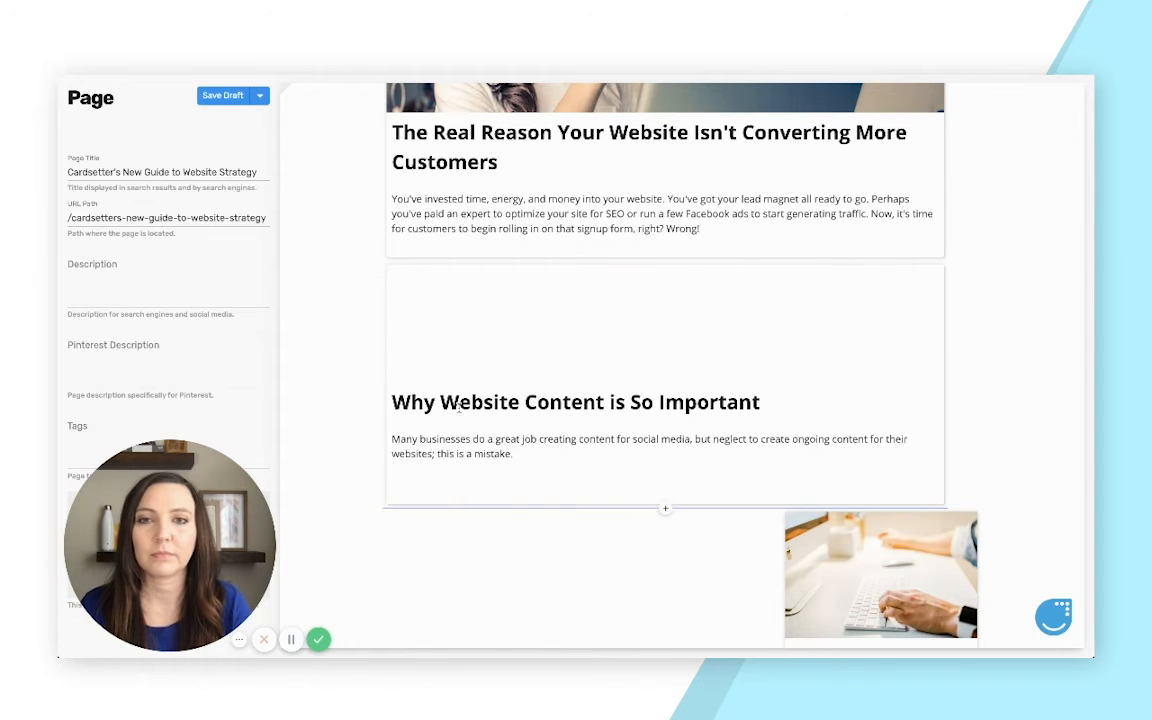
{"action": "left_click_drag", "start_coordinate": [453, 384], "coordinate": [452, 431]}
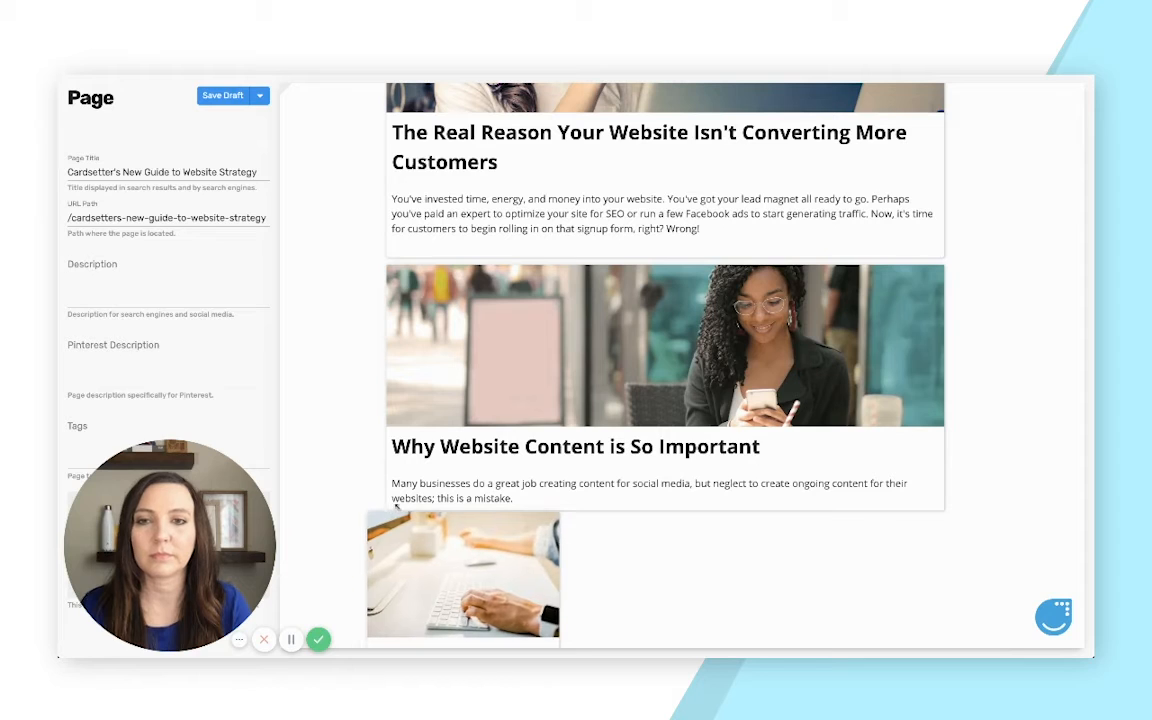
- Align the "Digital Marketing and SEO: A Phased Approach" card under the stack at the same width, with a shorter height and a taller image
{"action": "left_click", "coordinate": [897, 561]}
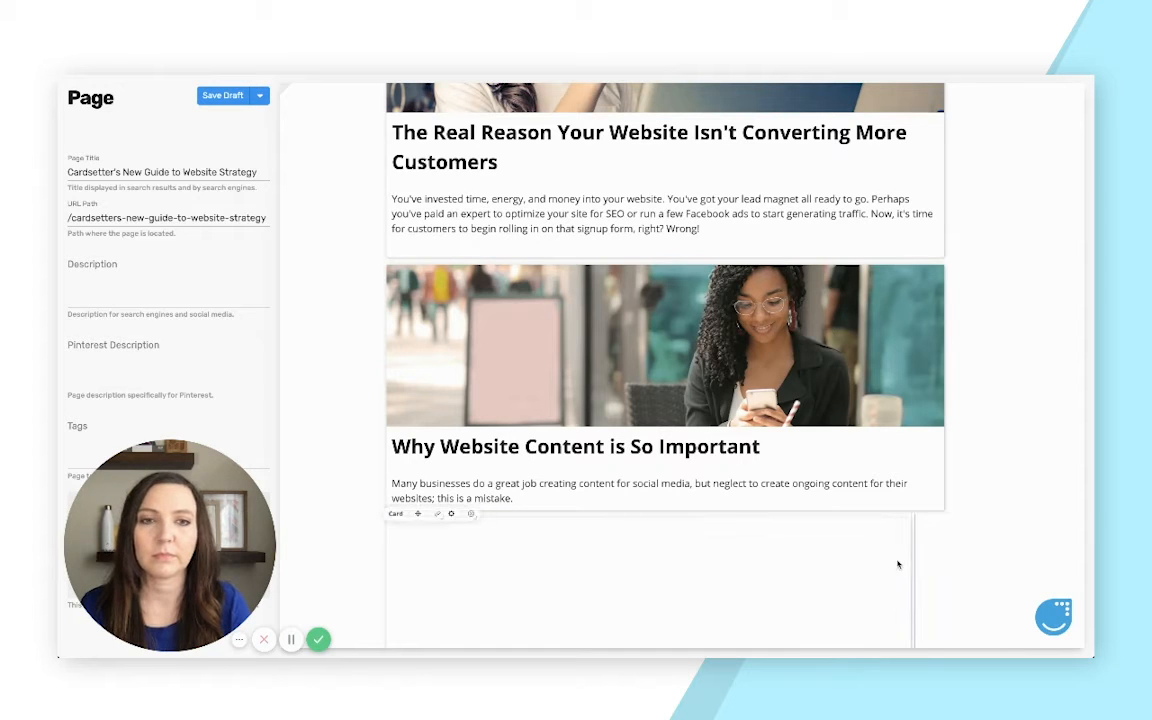
{"action": "scroll", "coordinate": [697, 558], "scroll_direction": "down", "scroll_amount": 3}
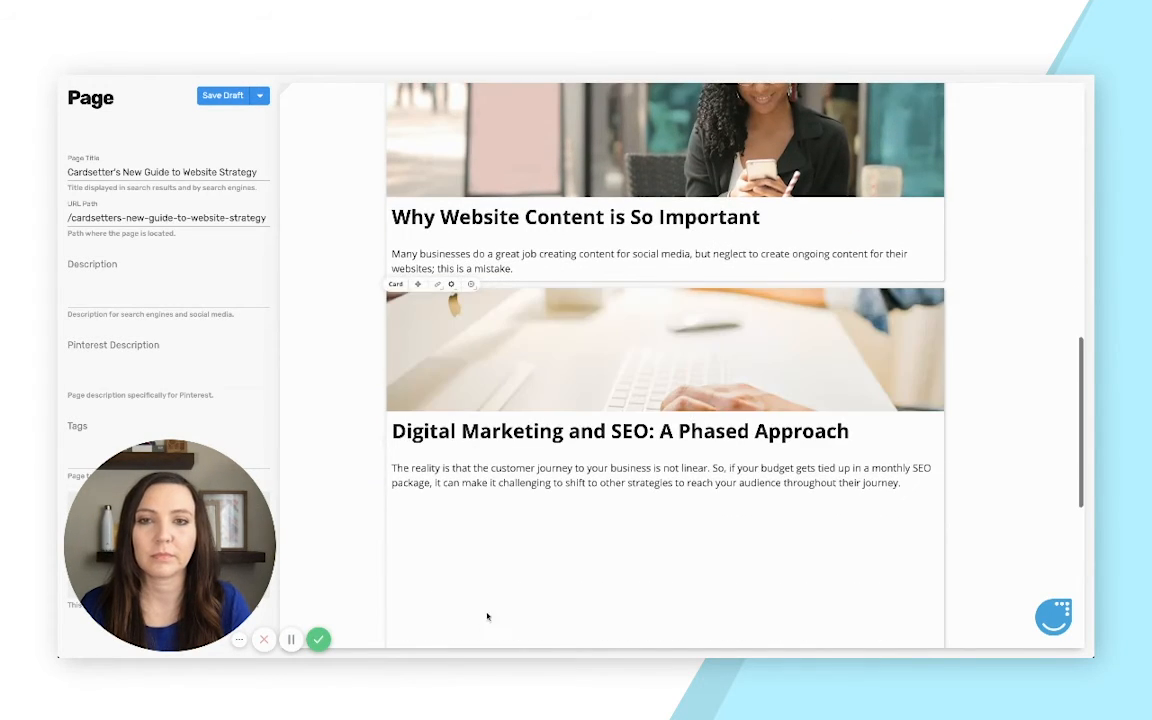
{"action": "left_click_drag", "start_coordinate": [484, 584], "coordinate": [489, 445]}
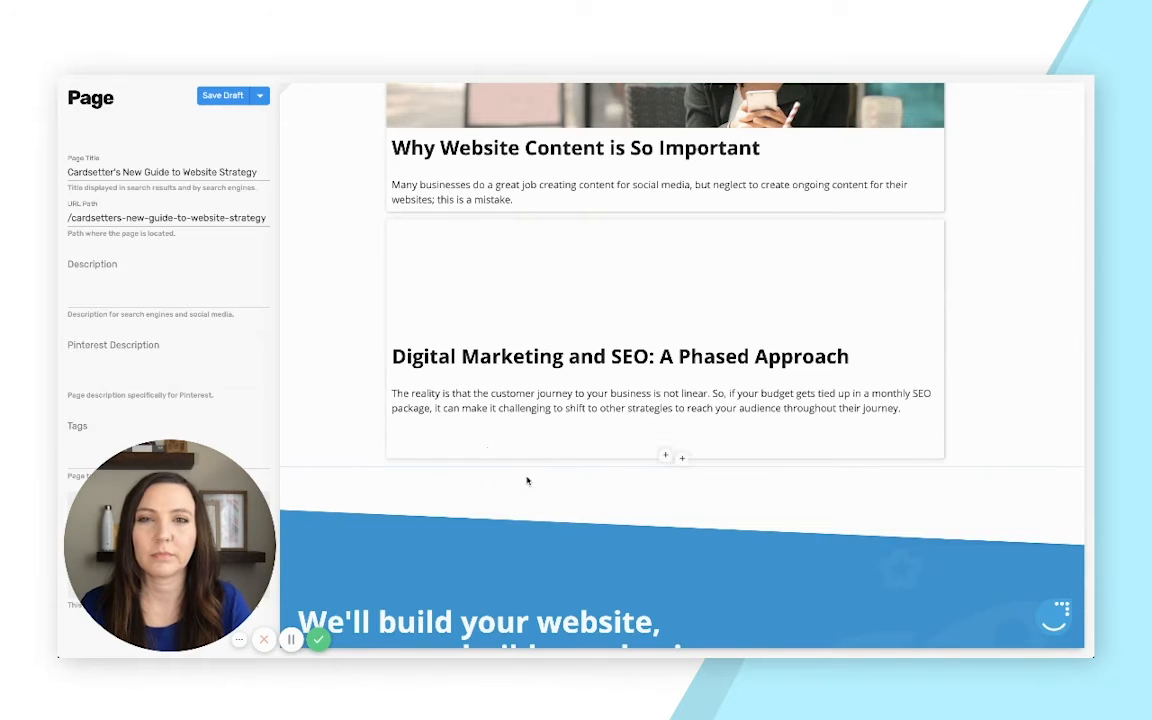
{"action": "left_click_drag", "start_coordinate": [484, 336], "coordinate": [733, 407]}
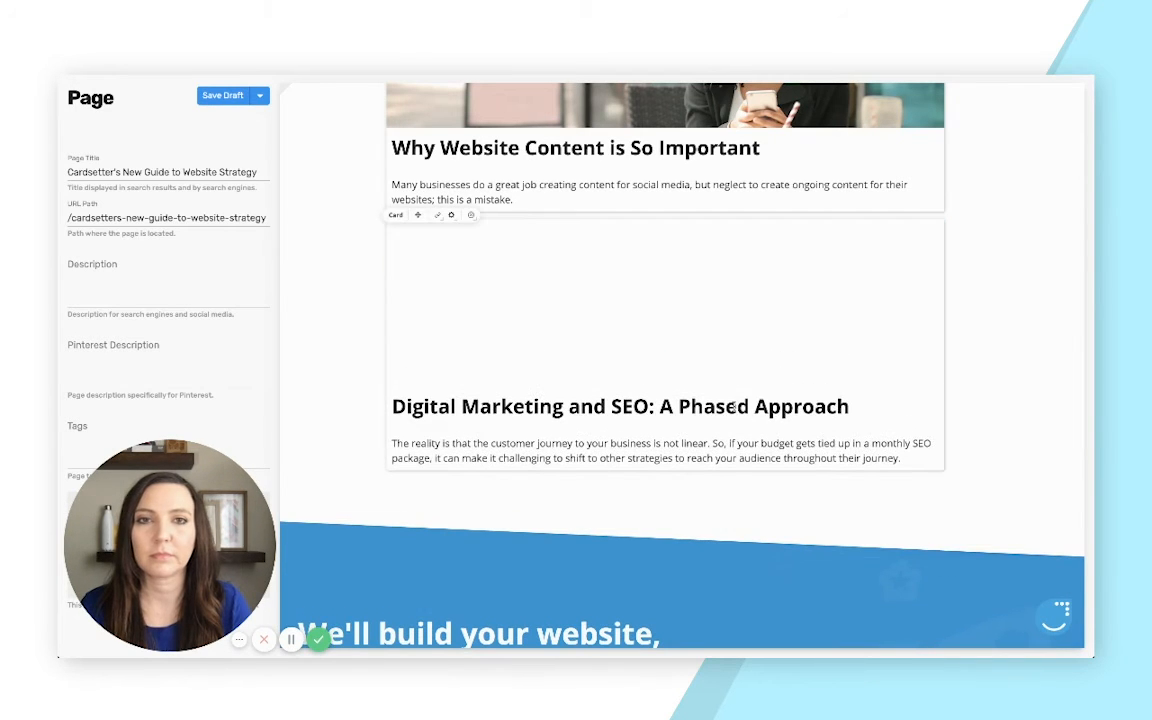
- Increase the height of the image area in the "Grab Your Free Website Planner" card
{"action": "scroll", "coordinate": [720, 412], "scroll_direction": "up", "scroll_amount": 5}
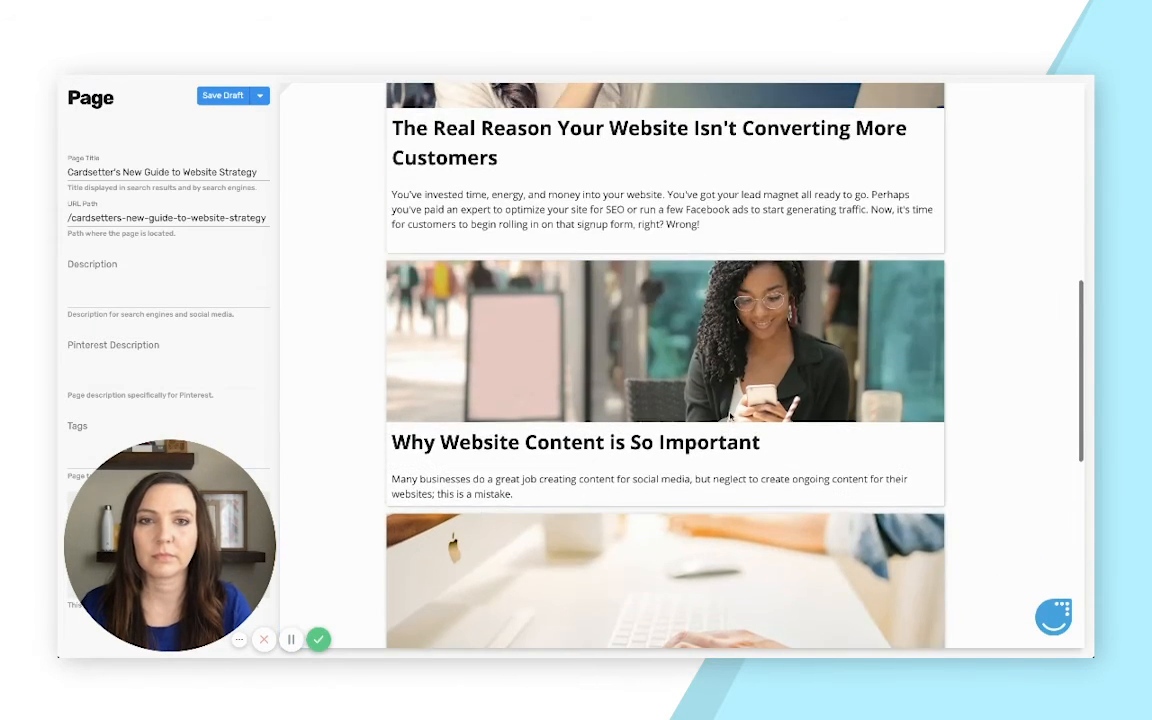
{"action": "scroll", "coordinate": [699, 440], "scroll_direction": "up", "scroll_amount": 5}
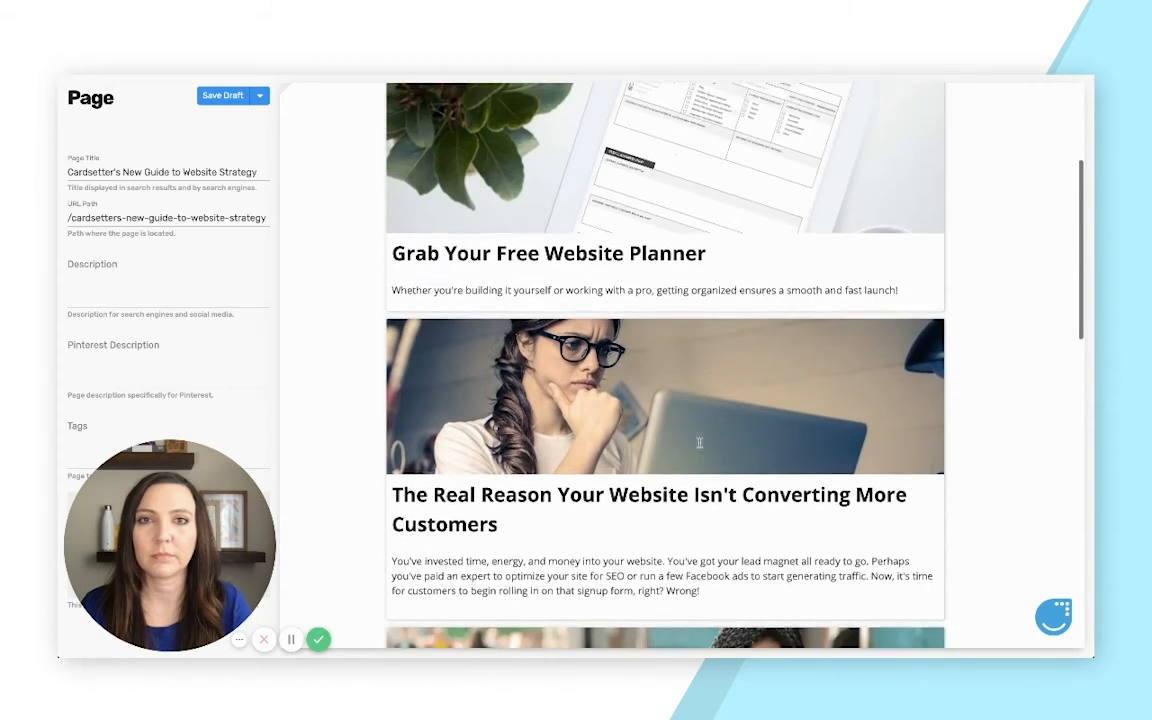
{"action": "left_click_drag", "start_coordinate": [658, 314], "coordinate": [658, 339]}
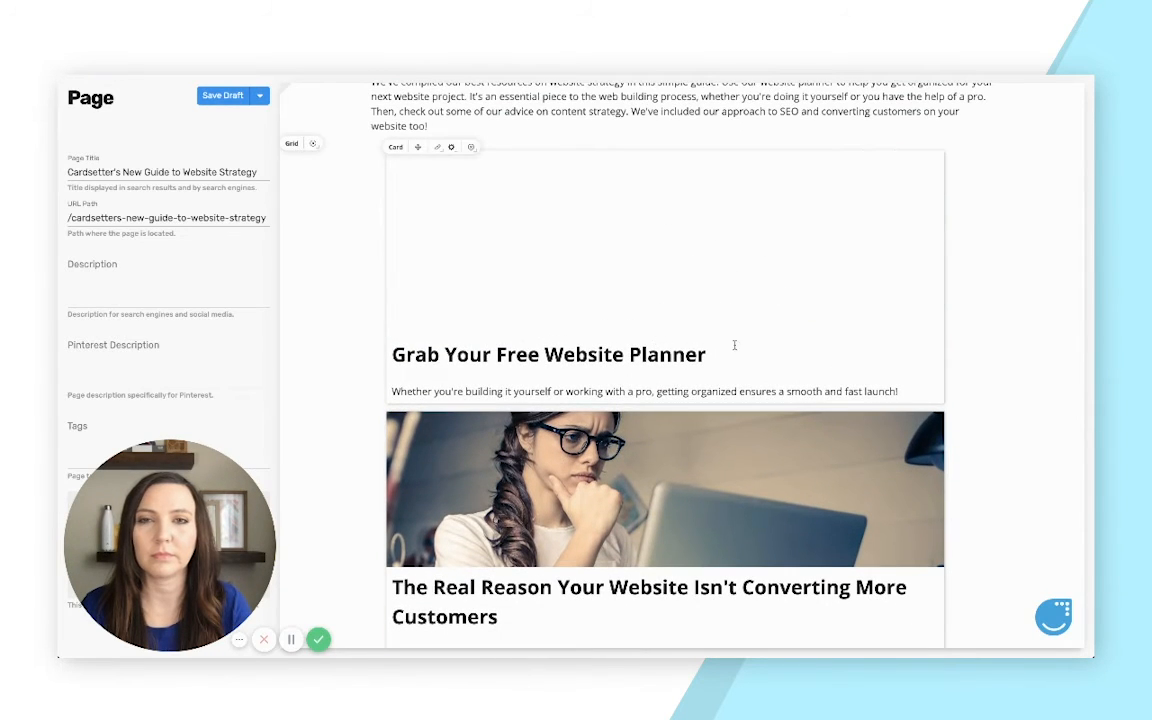
{"action": "scroll", "coordinate": [829, 372], "scroll_direction": "up", "scroll_amount": 2}
- Insert a rich text block between the planner card and the "Real Reason" card and shrink it to a short strip
{"action": "scroll", "coordinate": [826, 378], "scroll_direction": "down", "scroll_amount": 3}
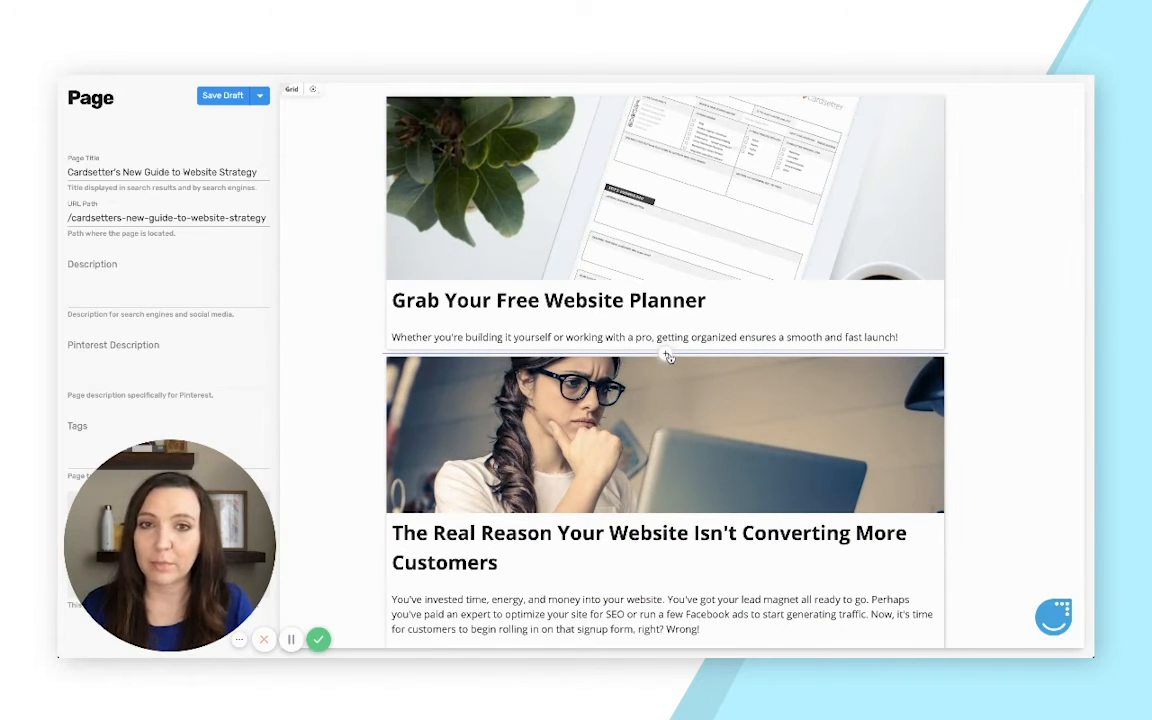
{"action": "left_click", "coordinate": [665, 354]}
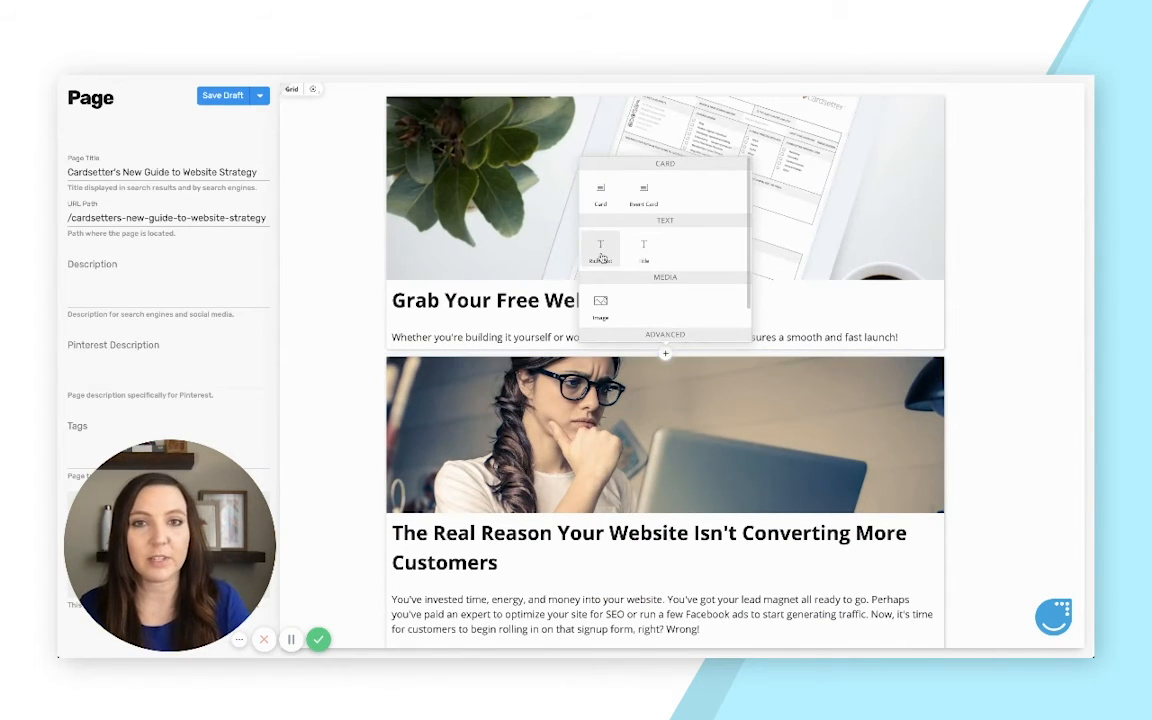
{"action": "left_click", "coordinate": [601, 252]}
{"action": "scroll", "coordinate": [638, 404], "scroll_direction": "down", "scroll_amount": 2}
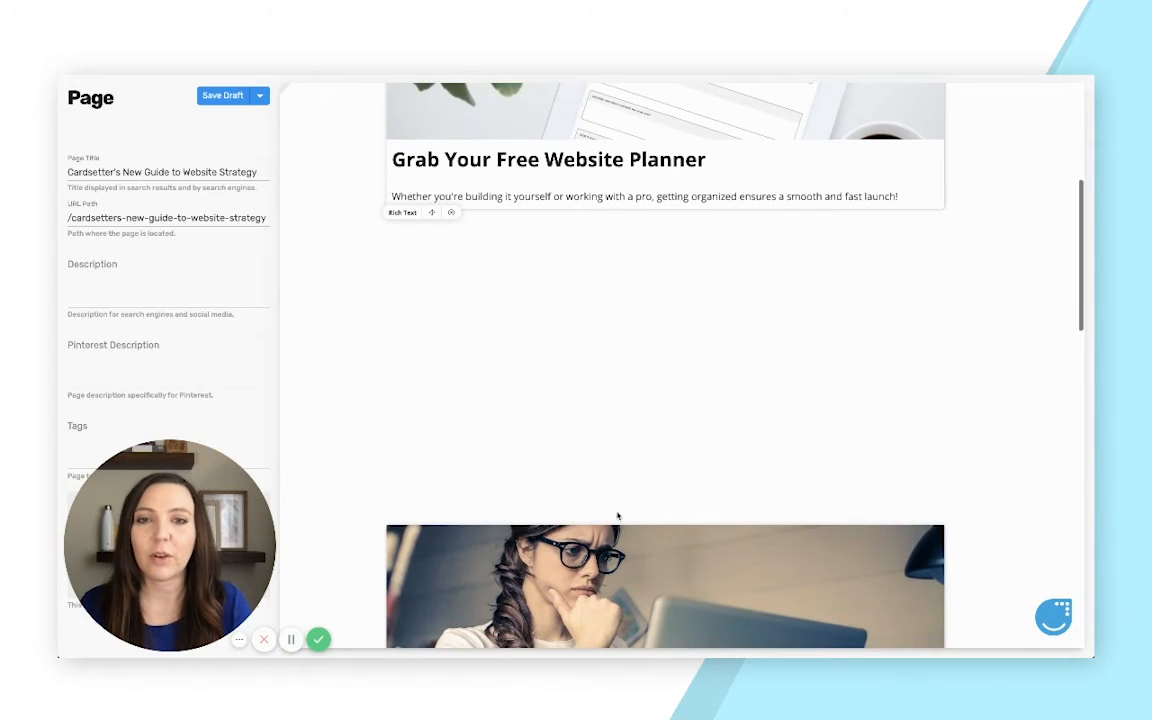
{"action": "left_click_drag", "start_coordinate": [626, 347], "coordinate": [626, 244]}
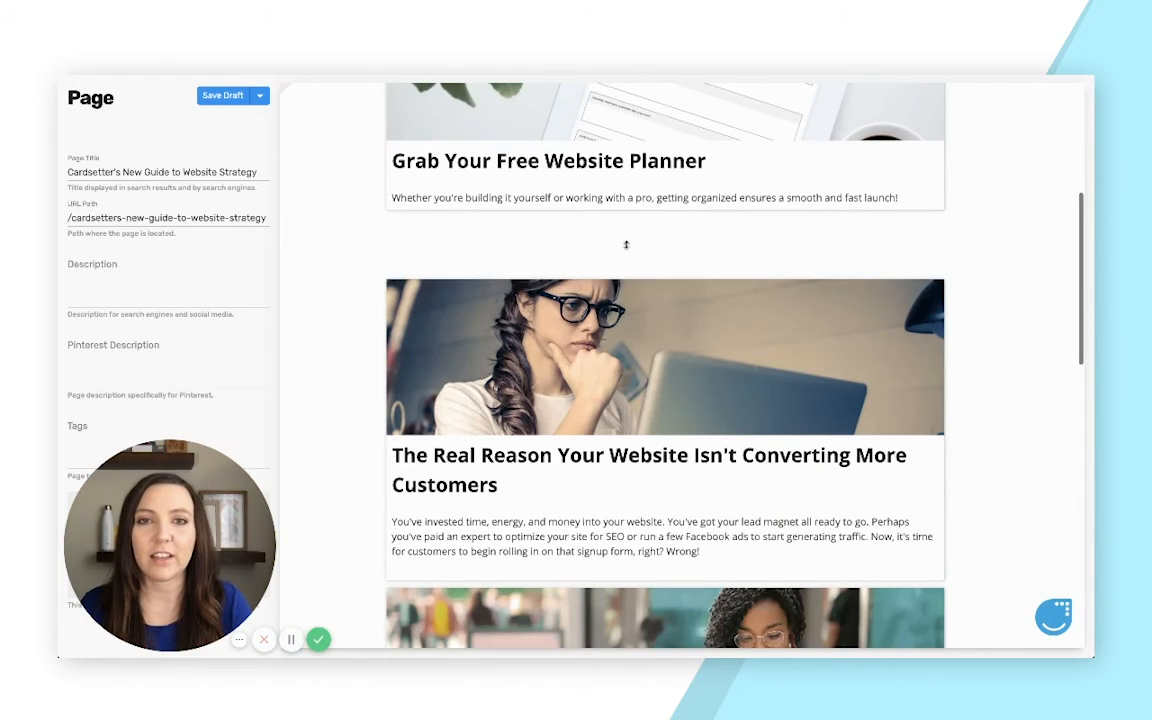
- Insert a rich text block between the "Real Reason" card and the "Why Website Content is So Important" card and reduce its height
{"action": "scroll", "coordinate": [652, 340], "scroll_direction": "down", "scroll_amount": 2}
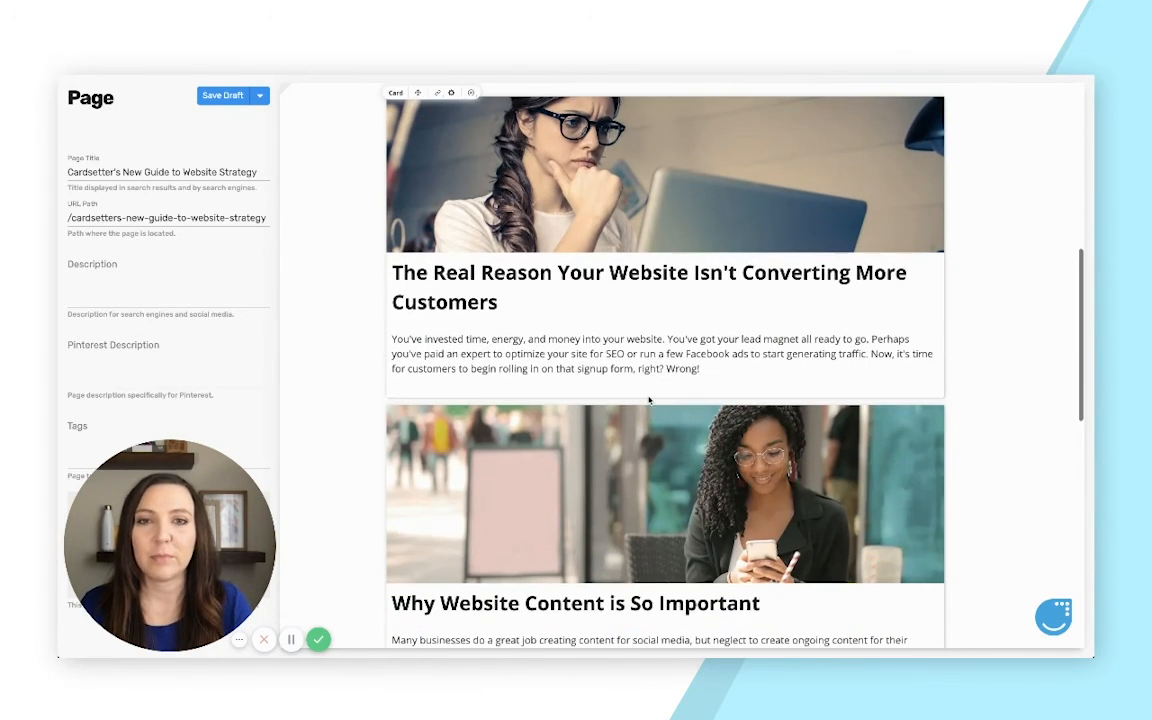
{"action": "left_click", "coordinate": [665, 403]}
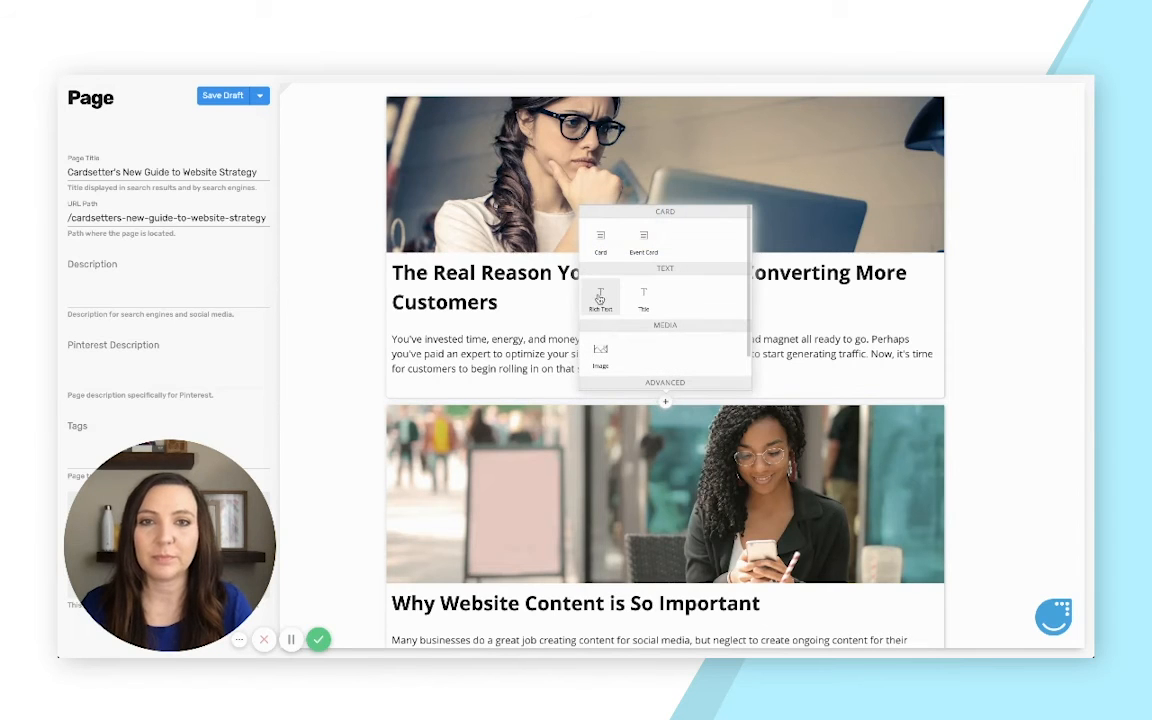
{"action": "left_click", "coordinate": [599, 297]}
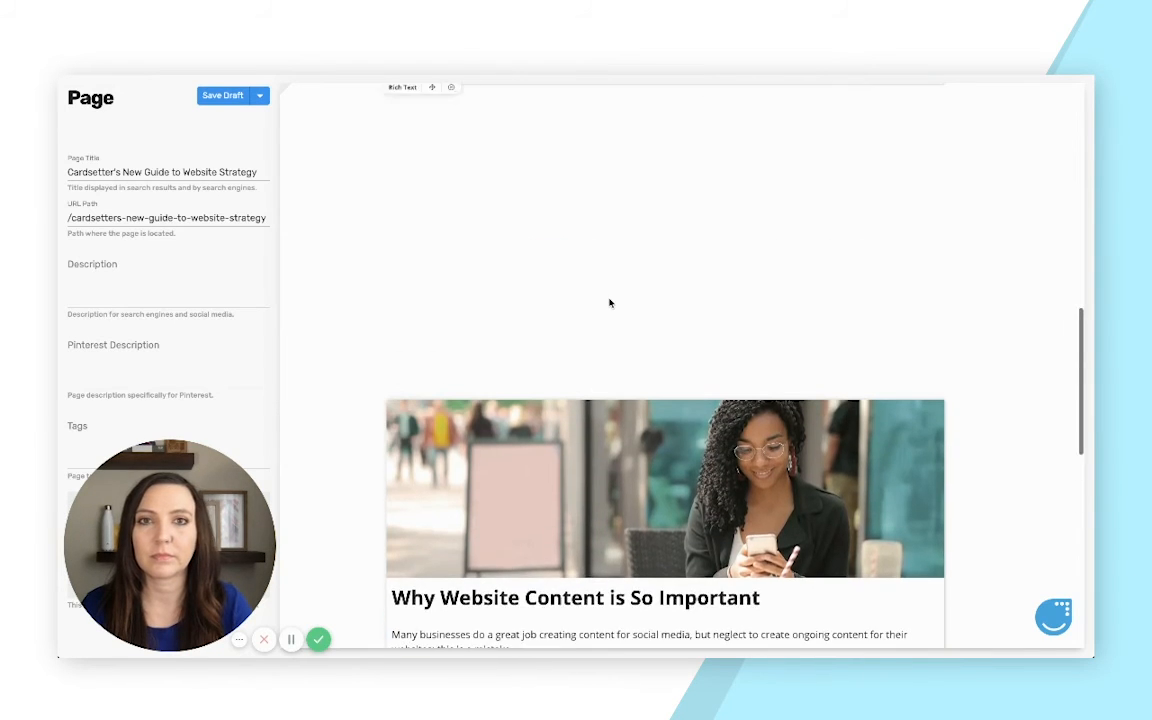
{"action": "left_click_drag", "start_coordinate": [612, 504], "coordinate": [631, 265]}
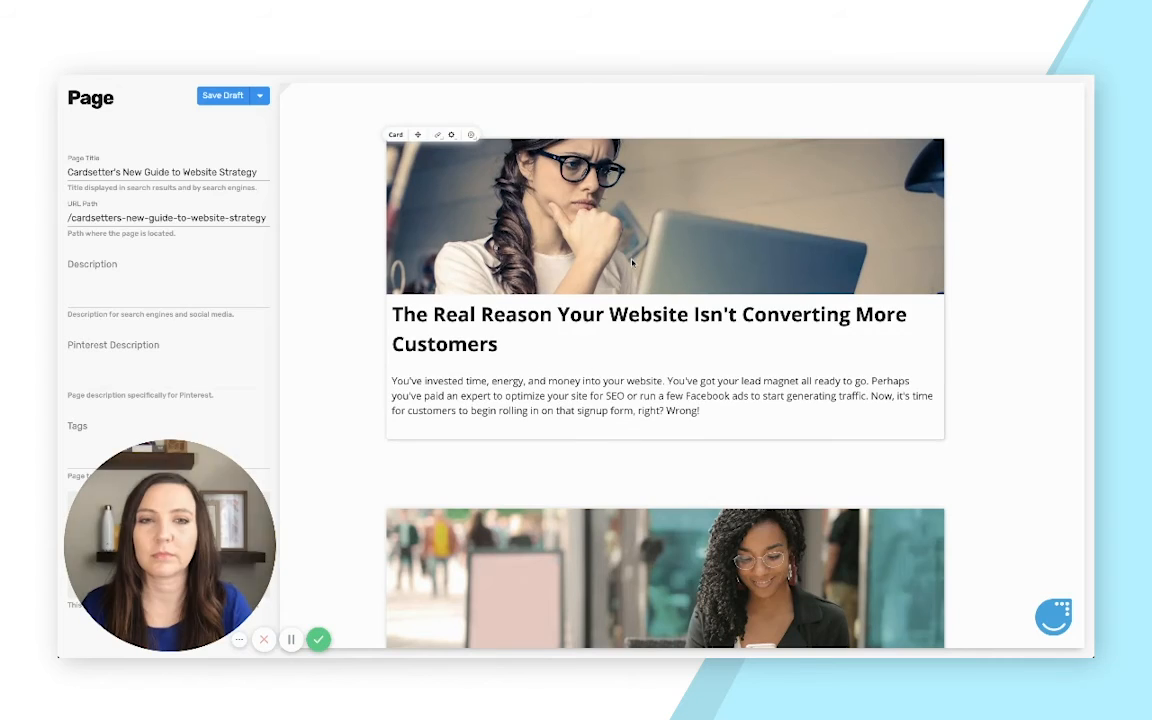
- Insert a rich text block between the "Why Website Content is So Important" and "Digital Marketing and SEO" cards and reduce its height
{"action": "scroll", "coordinate": [635, 485], "scroll_direction": "down", "scroll_amount": 1}
{"action": "scroll", "coordinate": [635, 485], "scroll_direction": "down", "scroll_amount": 2}
{"action": "left_click", "coordinate": [663, 486]}
{"action": "left_click", "coordinate": [602, 386]}
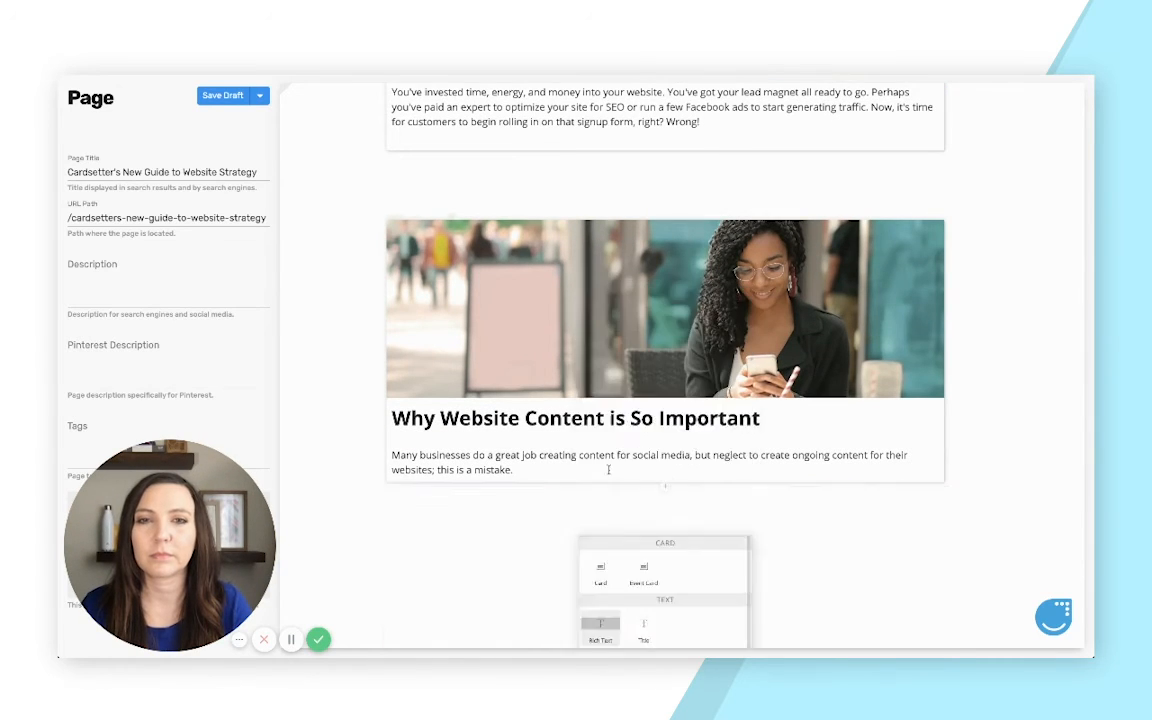
{"action": "scroll", "coordinate": [609, 471], "scroll_direction": "down", "scroll_amount": 2}
{"action": "scroll", "coordinate": [610, 474], "scroll_direction": "down", "scroll_amount": 1}
{"action": "left_click_drag", "start_coordinate": [612, 477], "coordinate": [625, 275]}
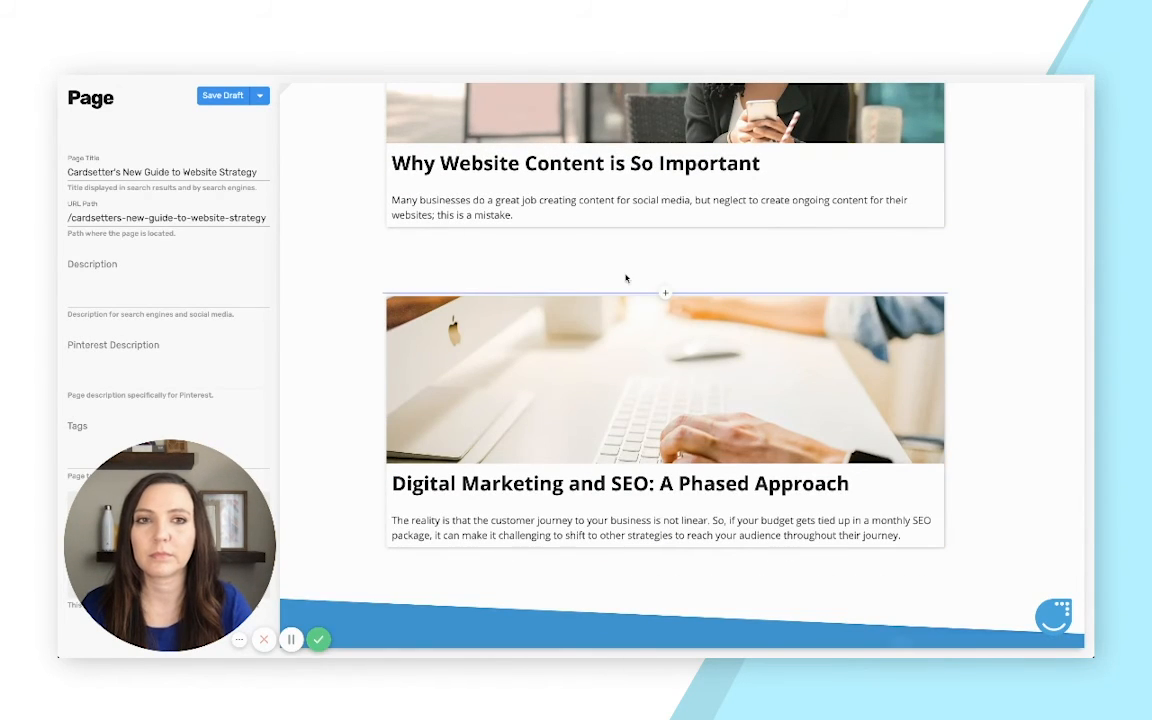
- Save the guide page as a draft and review its stacked cards down to "Digital Marketing and SEO: A Phased Approach"
{"action": "scroll", "coordinate": [629, 410], "scroll_direction": "up", "scroll_amount": 5}
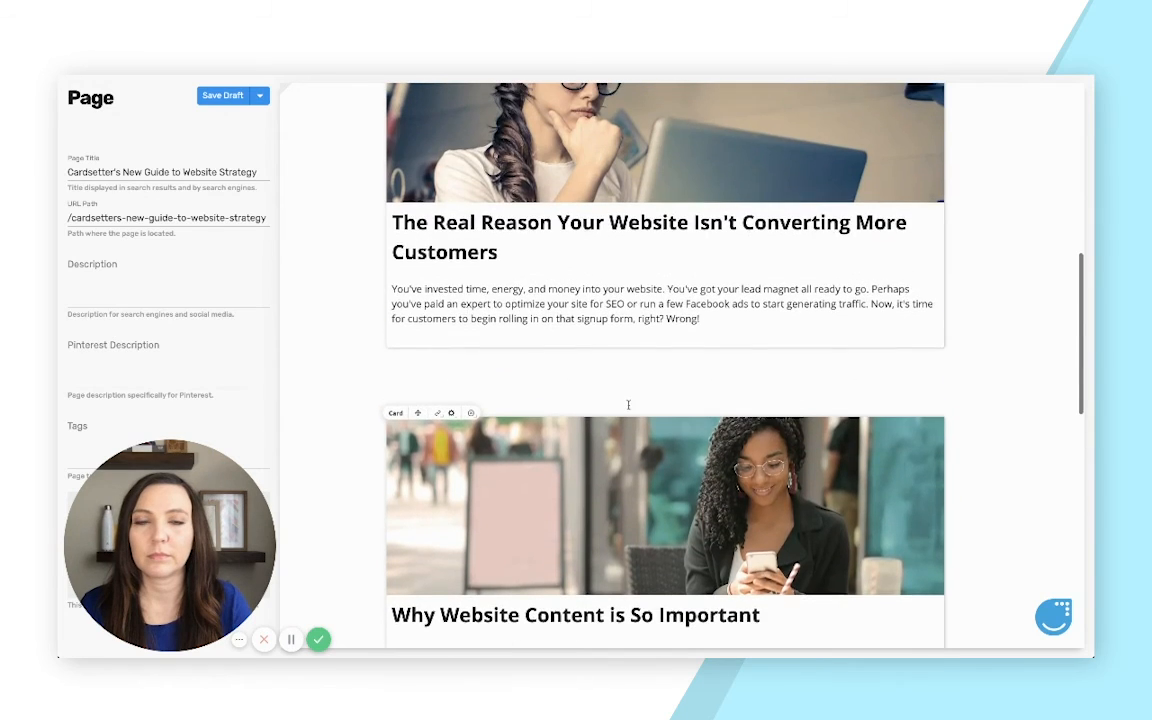
{"action": "scroll", "coordinate": [628, 405], "scroll_direction": "up", "scroll_amount": 5}
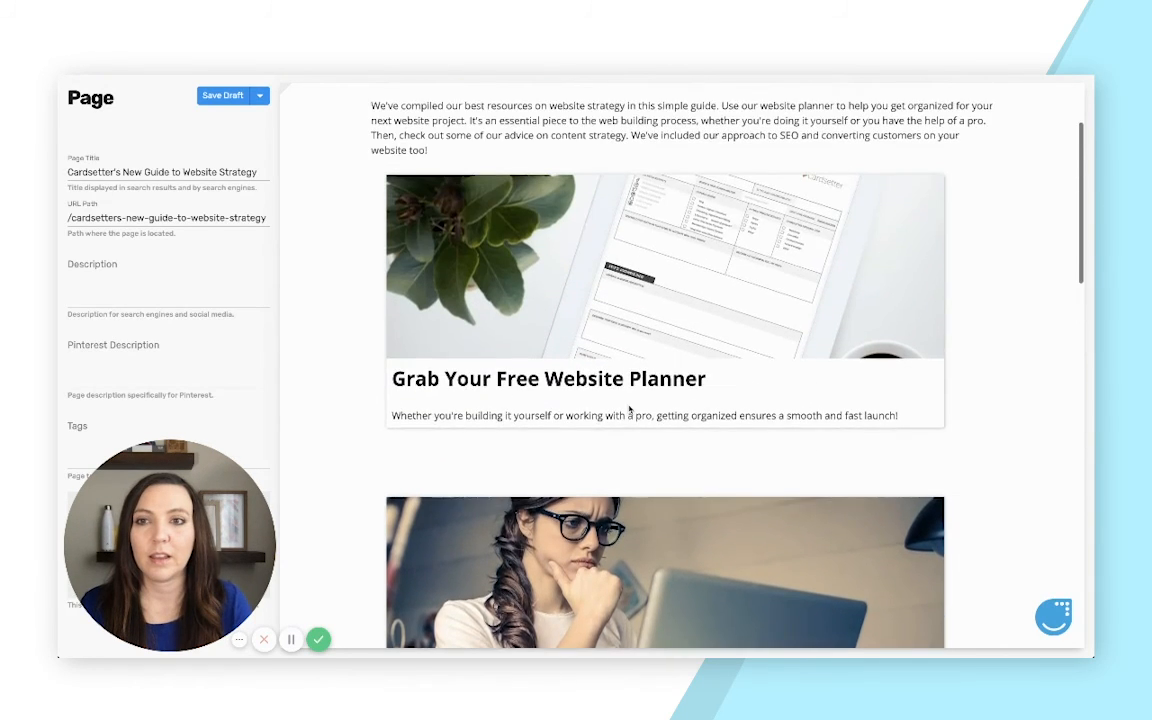
{"action": "scroll", "coordinate": [628, 405], "scroll_direction": "up", "scroll_amount": 1}
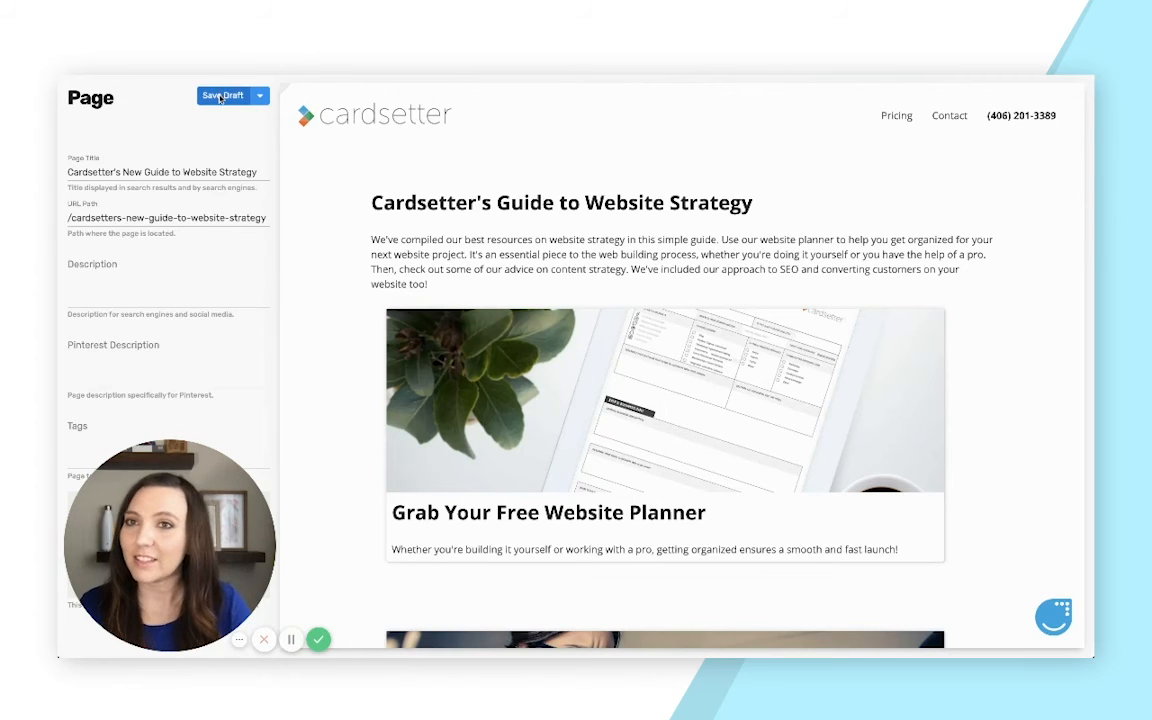
{"action": "left_click", "coordinate": [252, 96]}
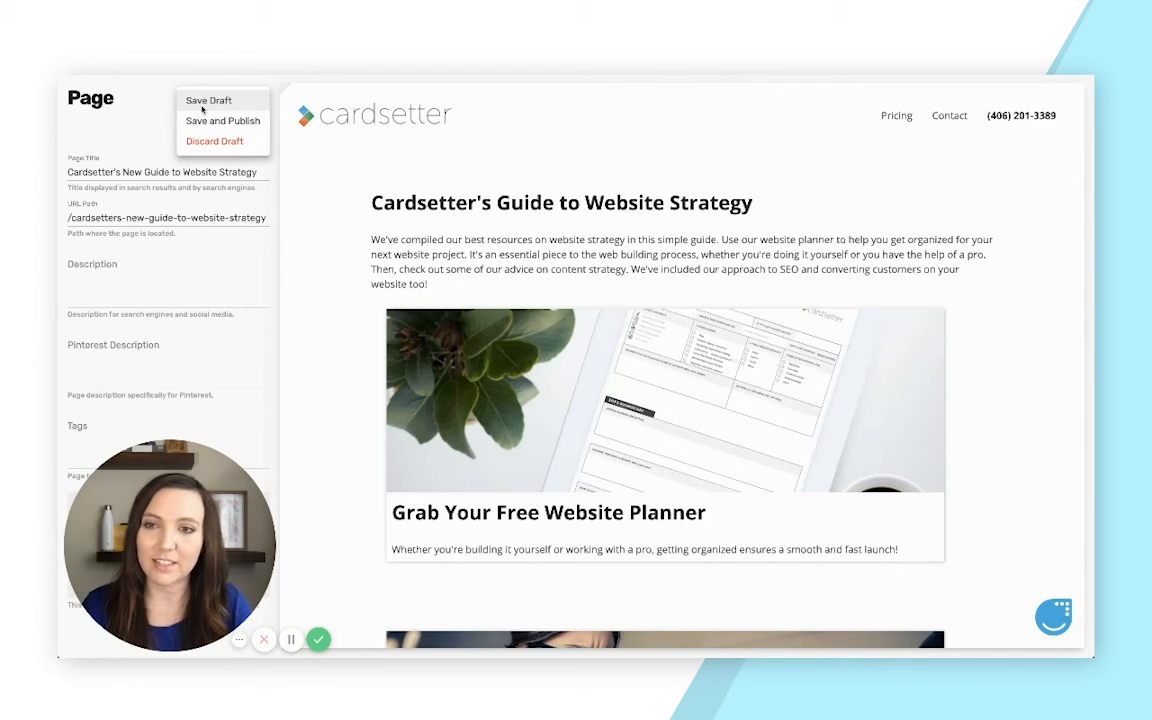
{"action": "left_click", "coordinate": [202, 107]}
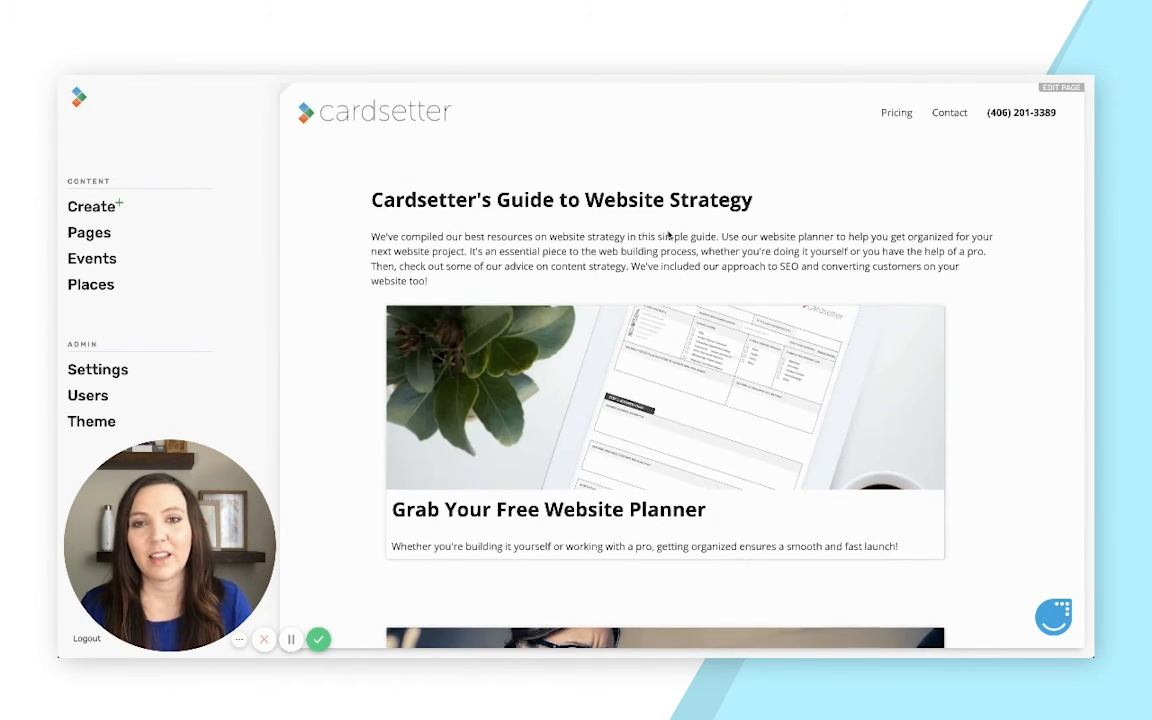
{"action": "scroll", "coordinate": [659, 235], "scroll_direction": "down", "scroll_amount": 5}
{"action": "scroll", "coordinate": [669, 236], "scroll_direction": "down", "scroll_amount": 4}
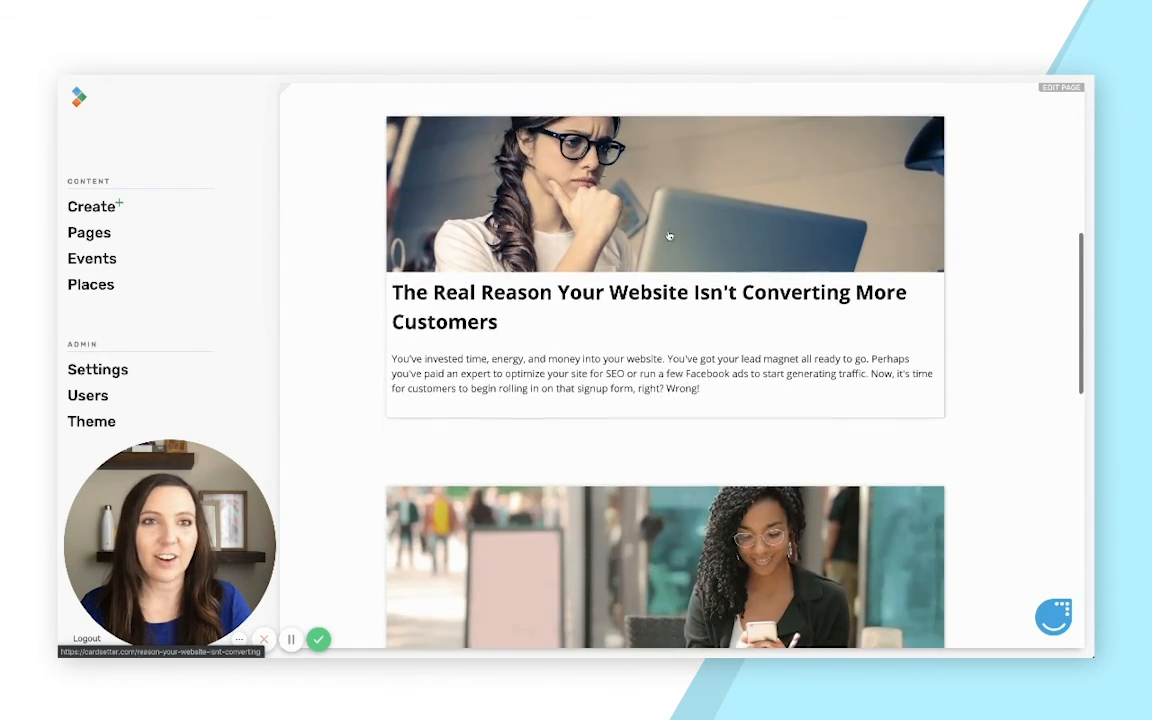
{"action": "scroll", "coordinate": [669, 236], "scroll_direction": "down", "scroll_amount": 3}
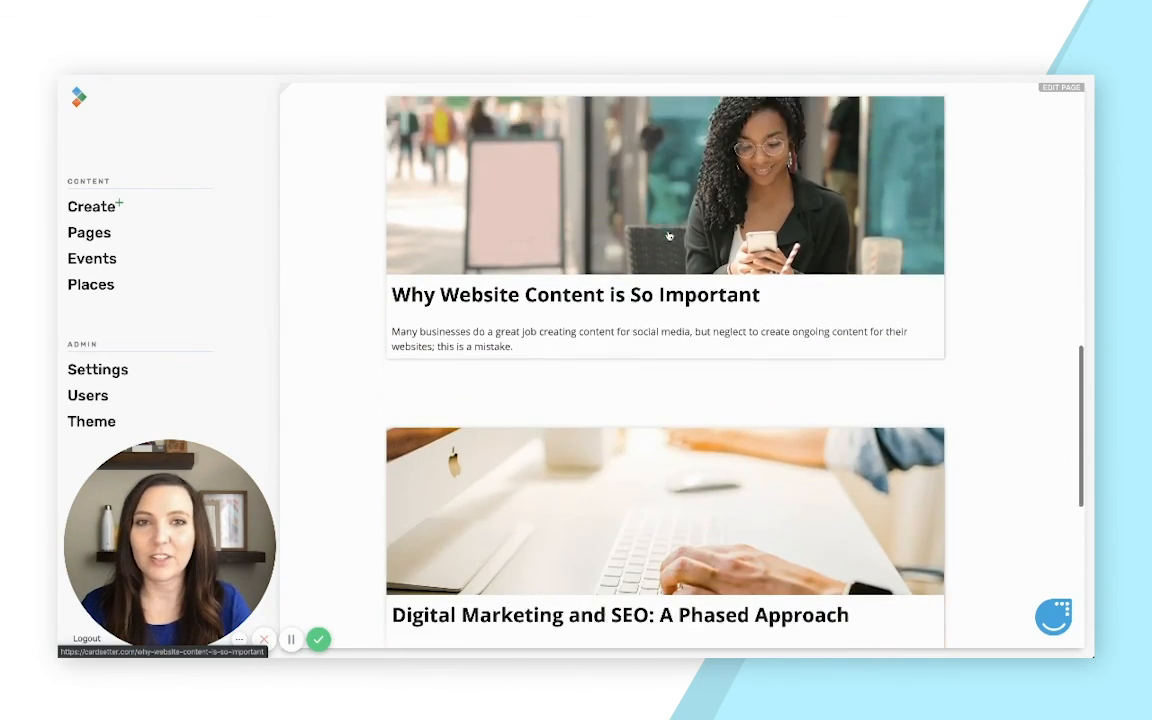